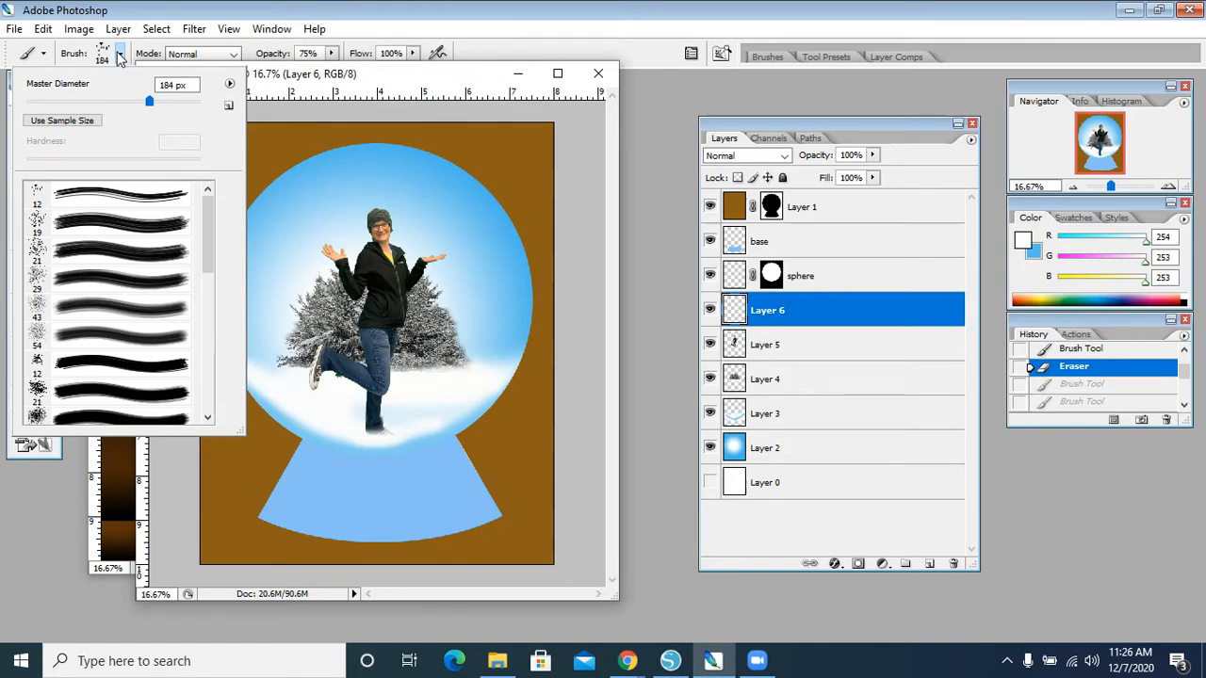
Replace the current brushes with the Natural Brushes set, choose the textured 21 px tip and enlarge its diameter to 106 px.
{"action": "left_click", "coordinate": [230, 86]}
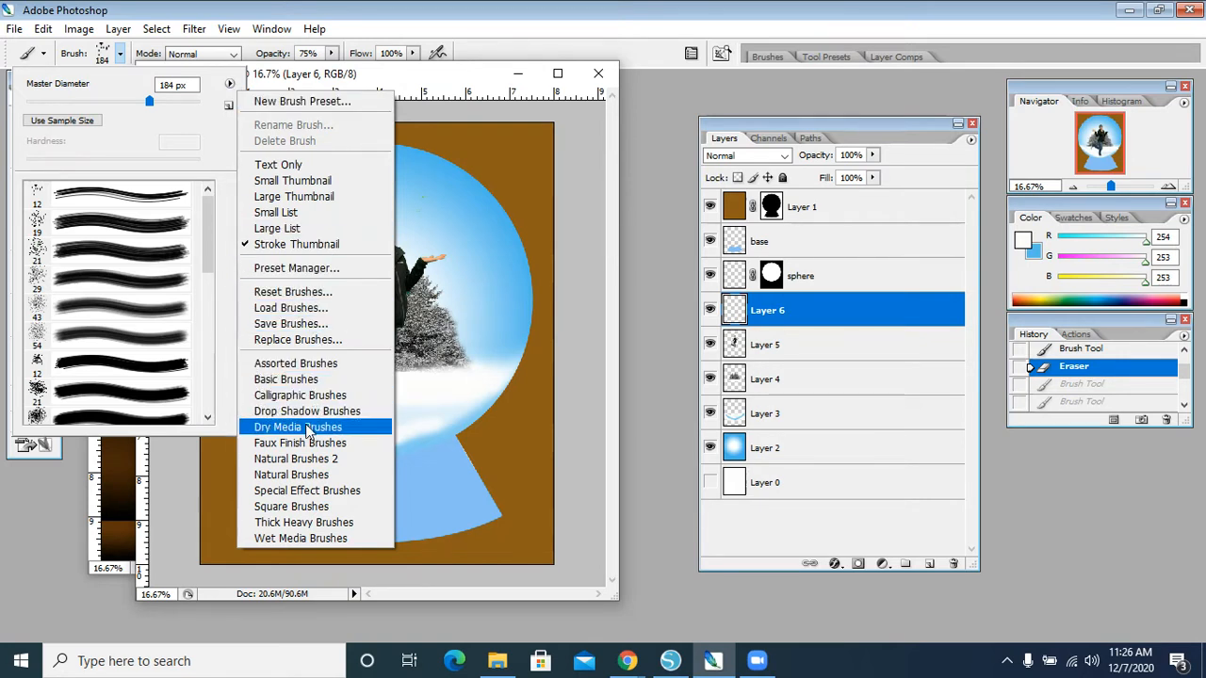
{"action": "left_click", "coordinate": [304, 475]}
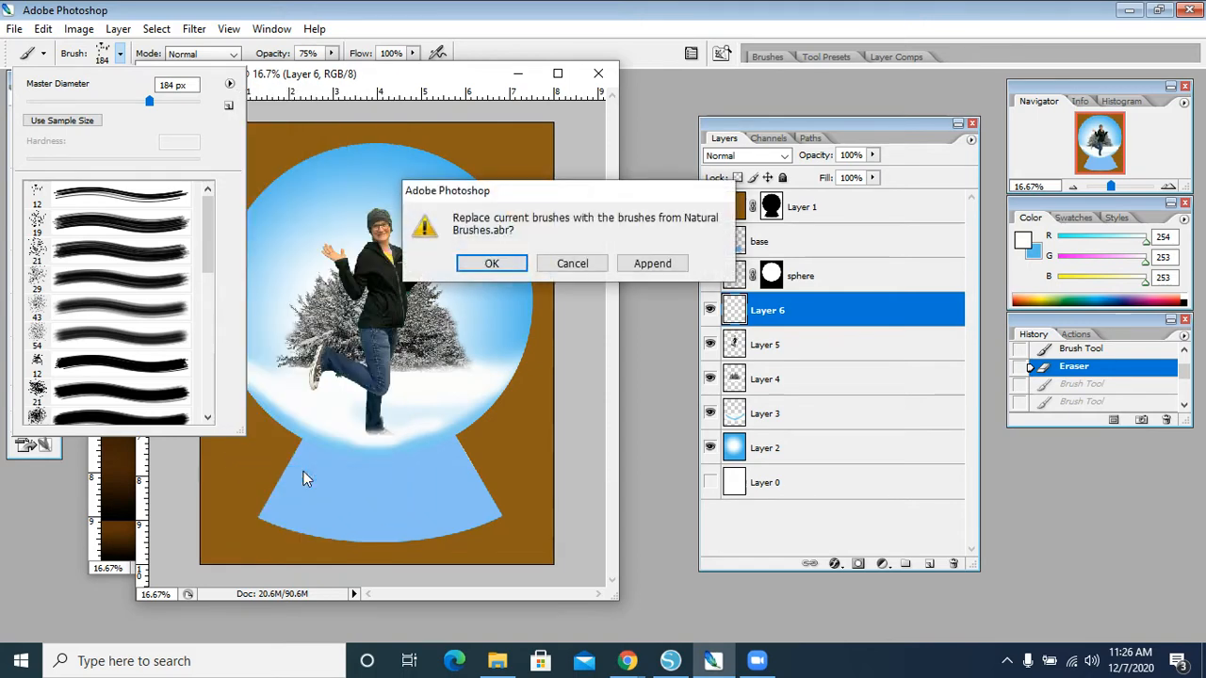
{"action": "left_click", "coordinate": [491, 263]}
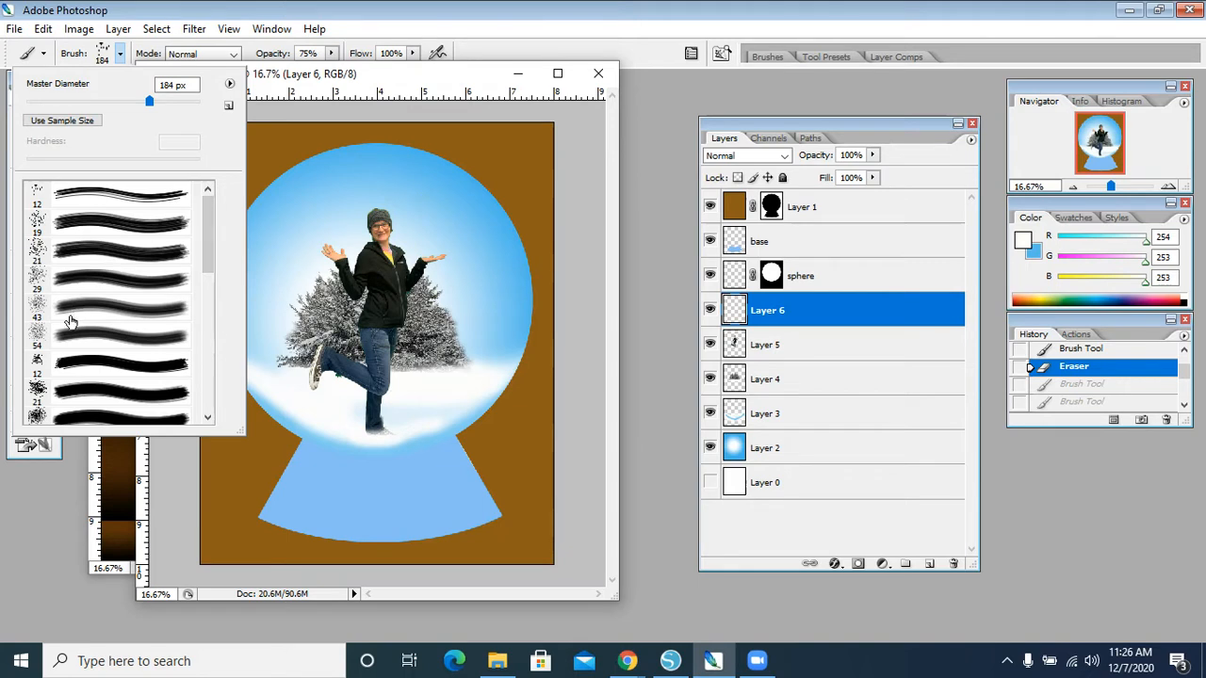
{"action": "left_click", "coordinate": [38, 395]}
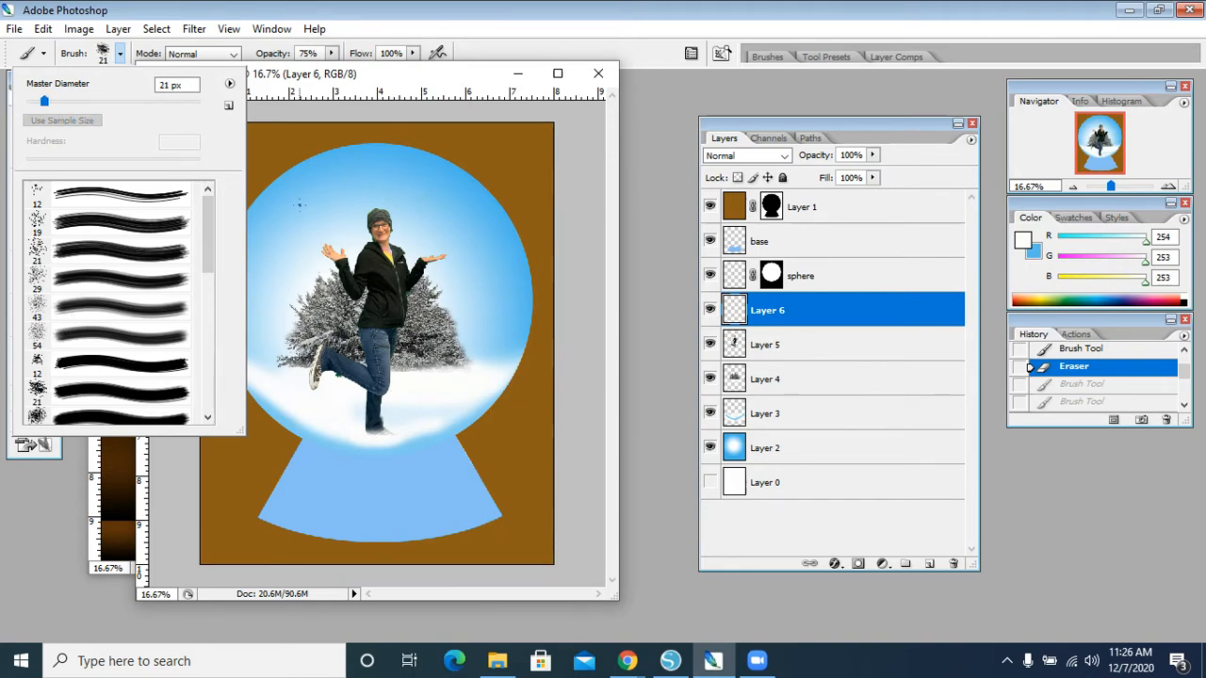
{"action": "left_click", "coordinate": [116, 100]}
Try a freehand white brush stroke across the sky and the person in the globe, and undo it.
{"action": "key", "text": "Tab"}
{"action": "mouse_move", "coordinate": [366, 167]}
{"action": "left_mouse_down"}
{"action": "mouse_move", "coordinate": [300, 213]}
{"action": "mouse_move", "coordinate": [377, 224]}
{"action": "mouse_move", "coordinate": [367, 252]}
{"action": "mouse_move", "coordinate": [448, 290]}
{"action": "left_mouse_up"}
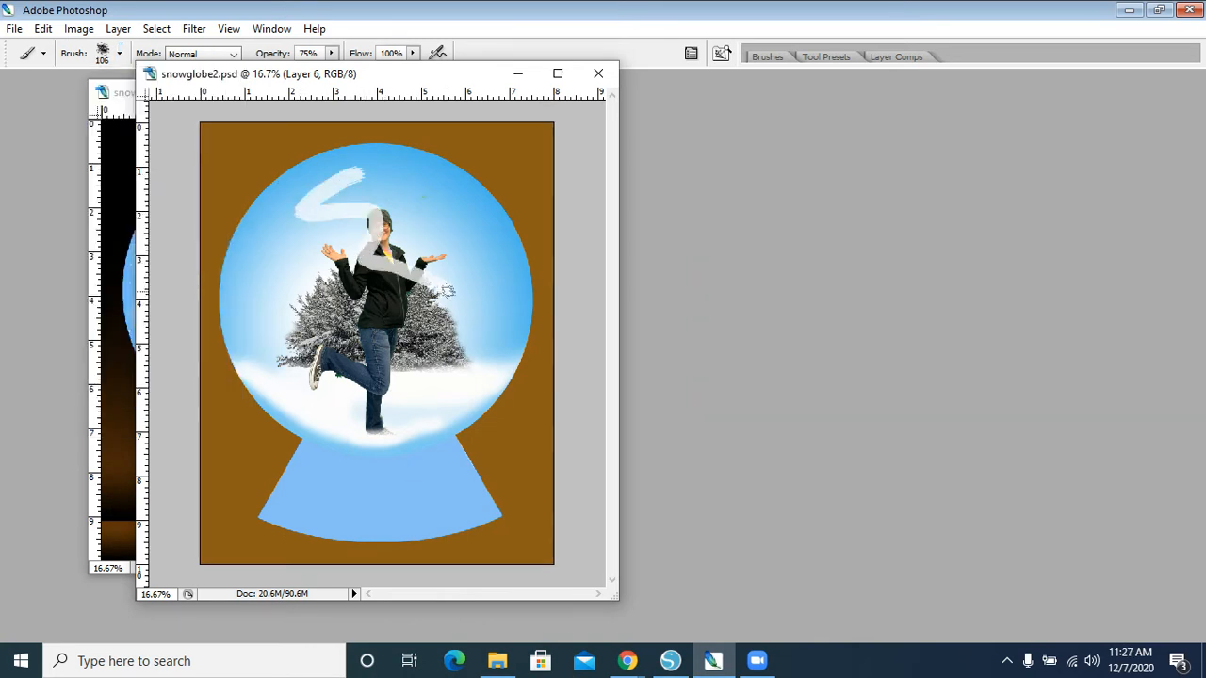
{"action": "key", "text": "ctrl+z"}
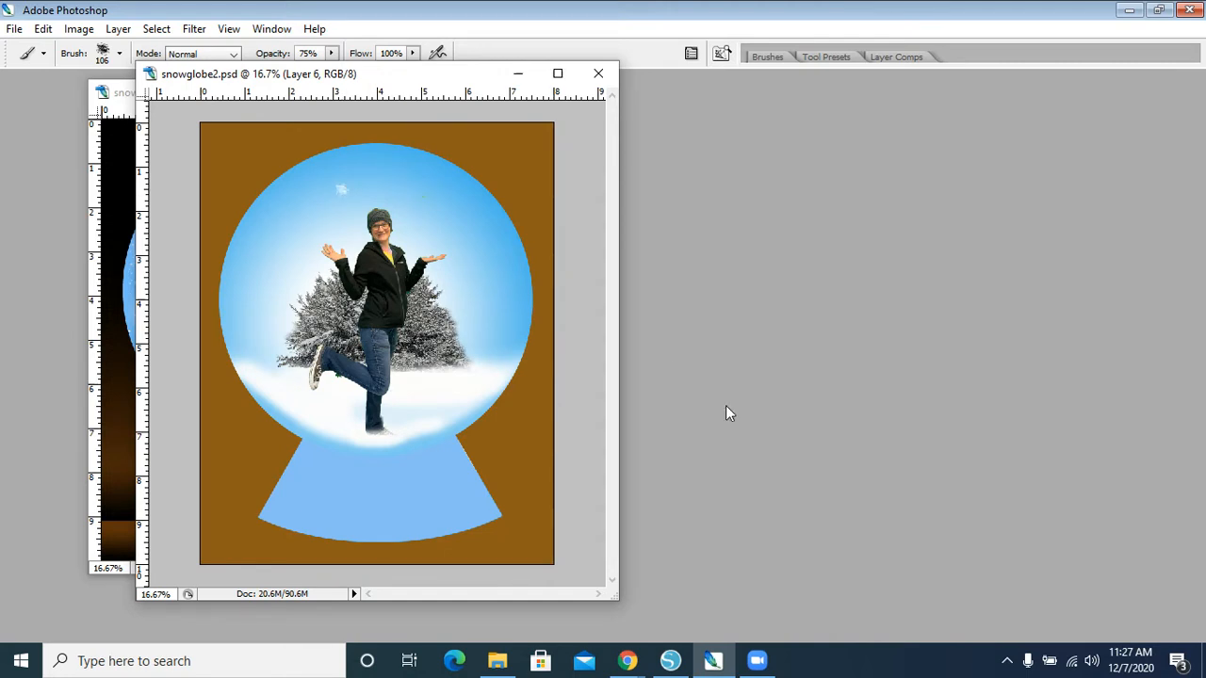
Enable Shape Dynamics for the brush with a 7% minimum diameter and 72% angle jitter, and lower the roundness jitter.
{"action": "key", "text": "Tab"}
{"action": "left_click", "coordinate": [782, 59]}
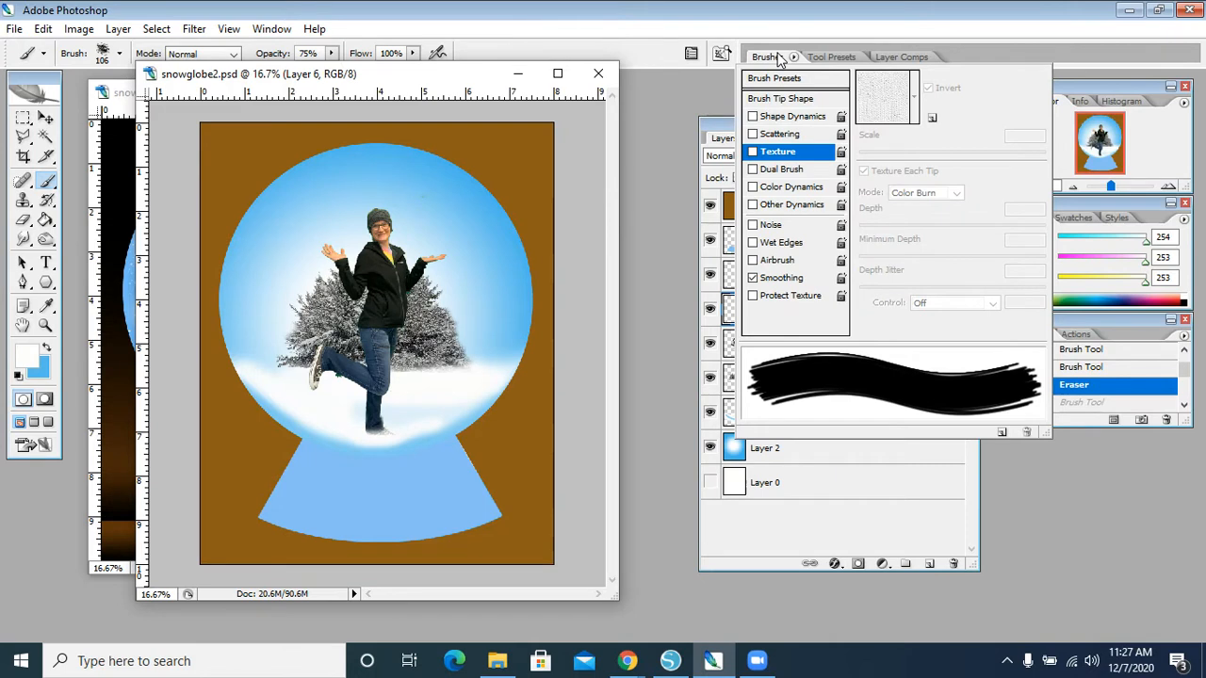
{"action": "left_click", "coordinate": [771, 117]}
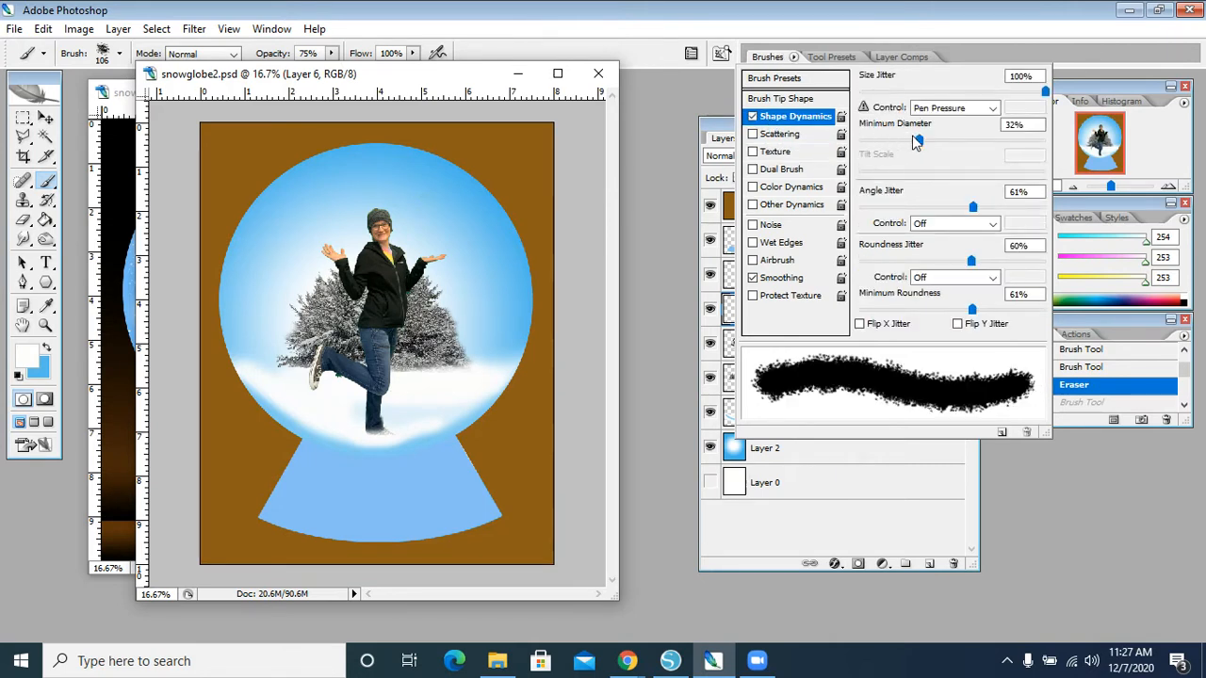
{"action": "mouse_move", "coordinate": [919, 142]}
{"action": "left_mouse_down"}
{"action": "mouse_move", "coordinate": [969, 141]}
{"action": "mouse_move", "coordinate": [863, 142]}
{"action": "mouse_move", "coordinate": [1014, 149]}
{"action": "mouse_move", "coordinate": [872, 154]}
{"action": "left_mouse_up"}
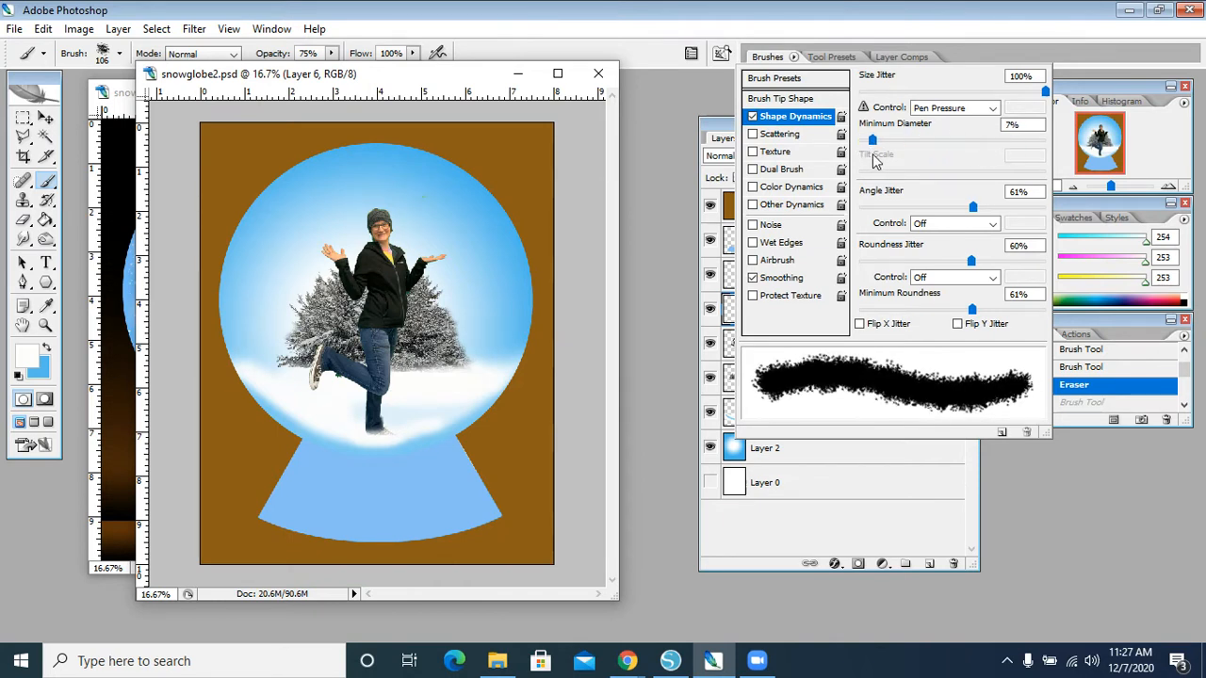
{"action": "left_click_drag", "start_coordinate": [972, 208], "coordinate": [994, 205]}
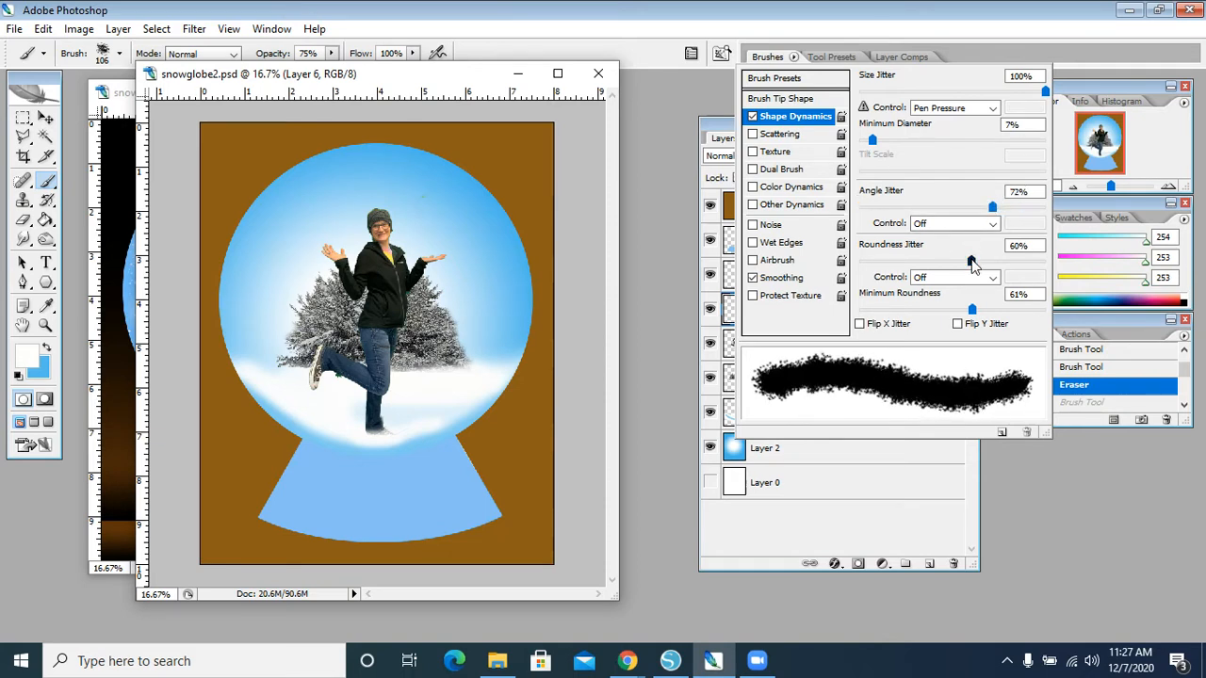
{"action": "mouse_move", "coordinate": [973, 261]}
{"action": "left_mouse_down"}
{"action": "mouse_move", "coordinate": [1033, 261]}
{"action": "mouse_move", "coordinate": [842, 259]}
{"action": "left_mouse_up"}
Enable Scattering for the brush with 1000% scatter and a count of 1.
{"action": "left_click", "coordinate": [789, 135]}
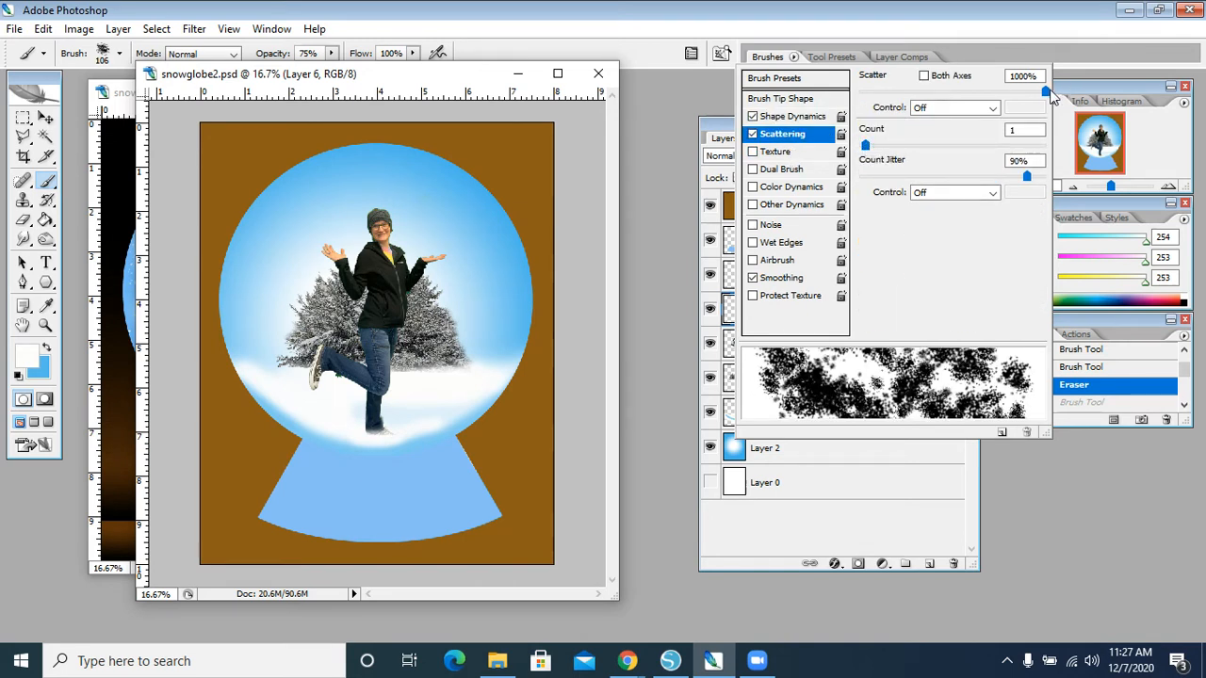
{"action": "mouse_move", "coordinate": [864, 147]}
{"action": "left_mouse_down"}
{"action": "mouse_move", "coordinate": [942, 148]}
{"action": "mouse_move", "coordinate": [861, 147]}
{"action": "left_mouse_up"}
{"action": "left_click", "coordinate": [424, 81]}
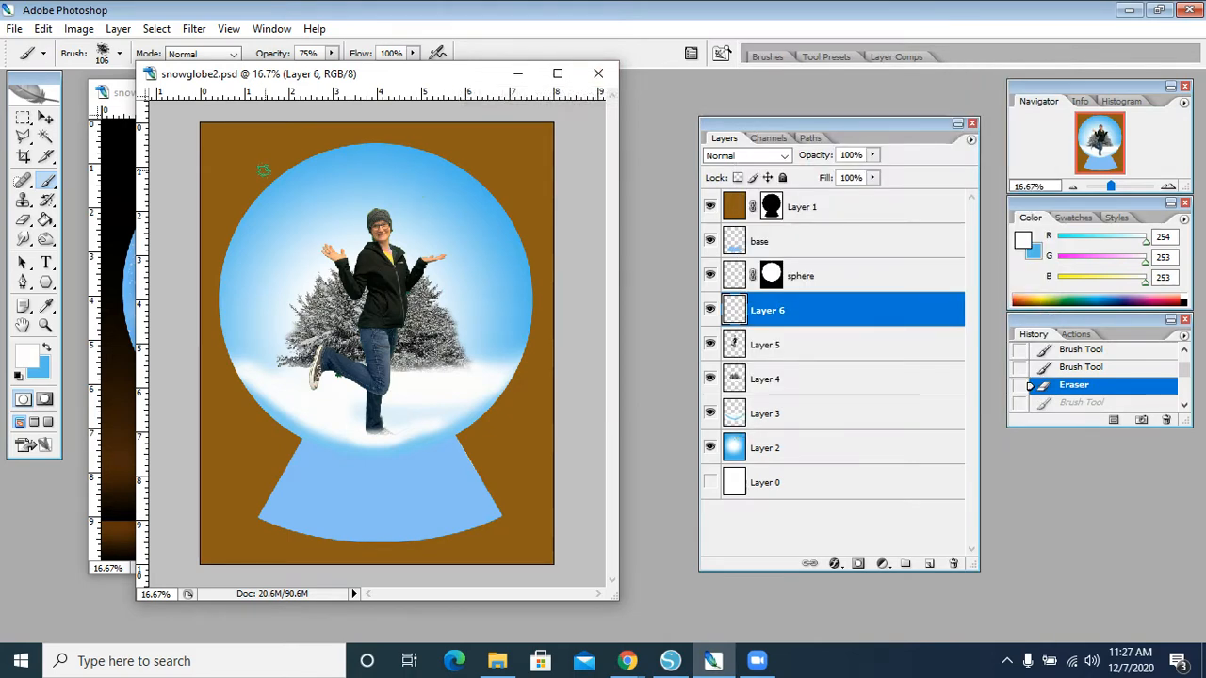
Set the brush diameter to 151 px and dab scattered white snowflakes across the sky around the person on Layer 6.
{"action": "left_click", "coordinate": [119, 53]}
{"action": "left_click", "coordinate": [136, 102]}
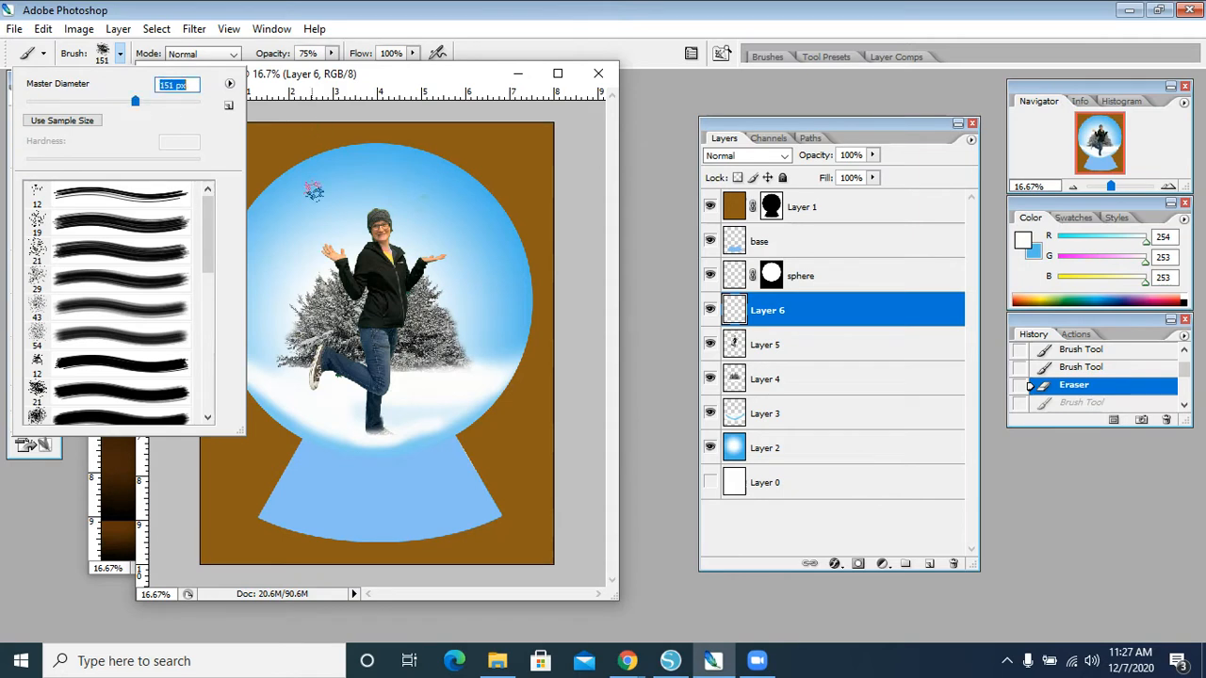
{"action": "key", "text": "Tab"}
{"action": "left_click", "coordinate": [312, 221]}
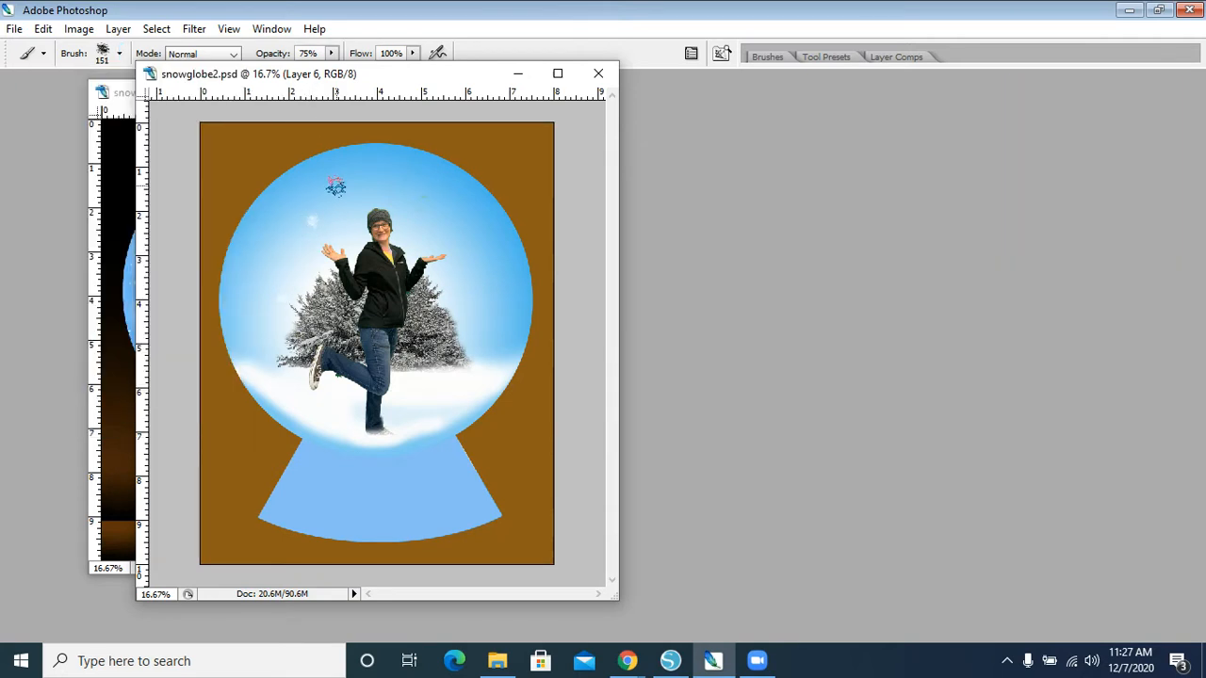
{"action": "left_click", "coordinate": [336, 185]}
{"action": "left_click", "coordinate": [438, 196]}
{"action": "left_click", "coordinate": [396, 158]}
{"action": "left_click", "coordinate": [407, 222]}
{"action": "left_click", "coordinate": [473, 231]}
{"action": "left_click", "coordinate": [487, 281]}
{"action": "left_click", "coordinate": [279, 256]}
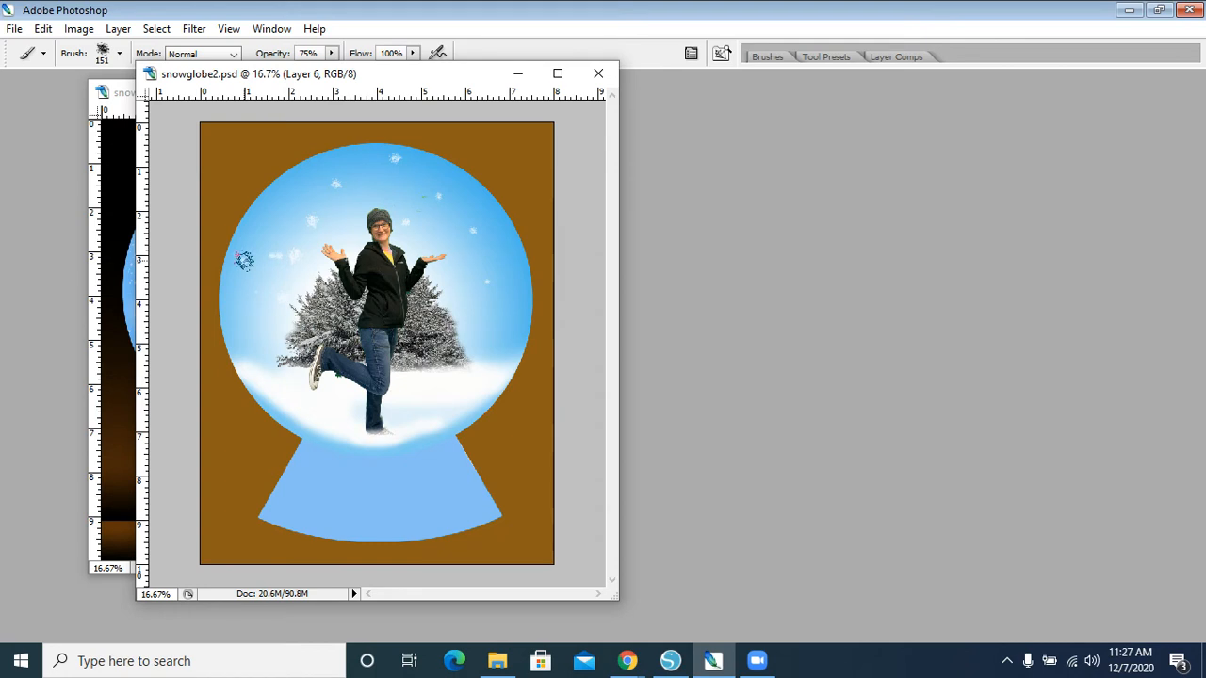
{"action": "left_click", "coordinate": [244, 261]}
{"action": "left_click", "coordinate": [261, 227]}
{"action": "left_click", "coordinate": [300, 178]}
{"action": "left_click", "coordinate": [400, 195]}
{"action": "left_click", "coordinate": [436, 173]}
{"action": "left_click", "coordinate": [466, 200]}
{"action": "left_click", "coordinate": [502, 238]}
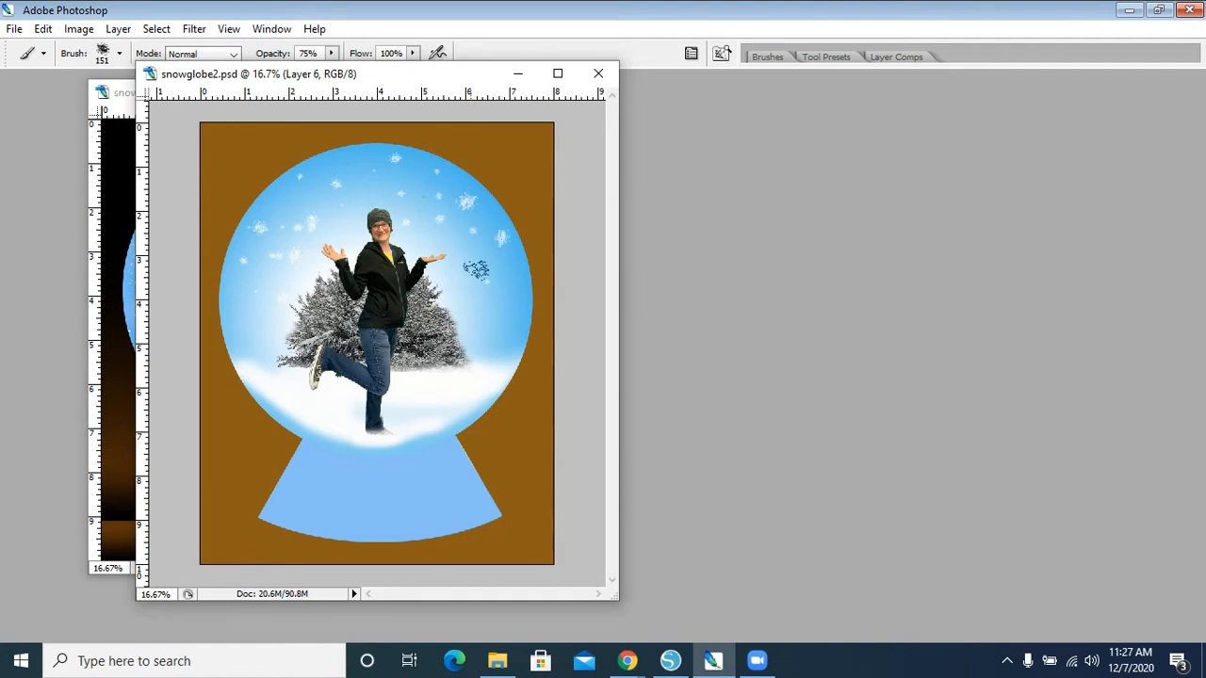
Dab a few snowflakes over the person's jacket and jeans.
{"action": "left_click", "coordinate": [392, 269]}
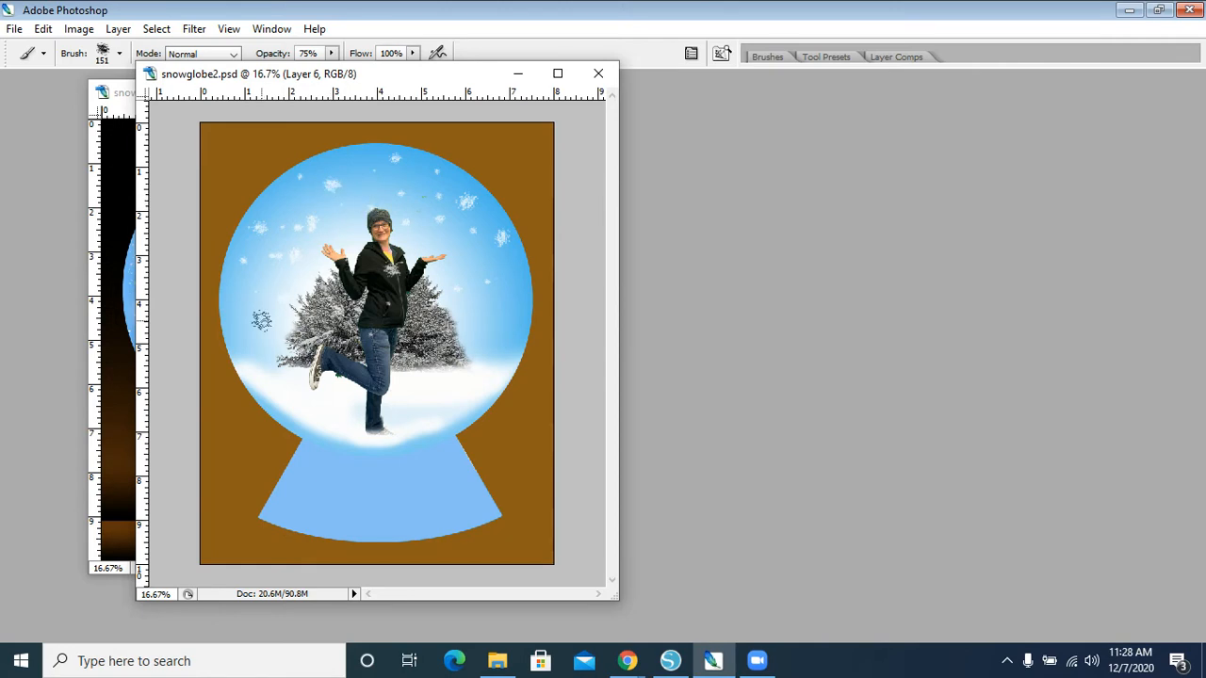
{"action": "left_click", "coordinate": [367, 383]}
{"action": "left_click", "coordinate": [386, 361]}
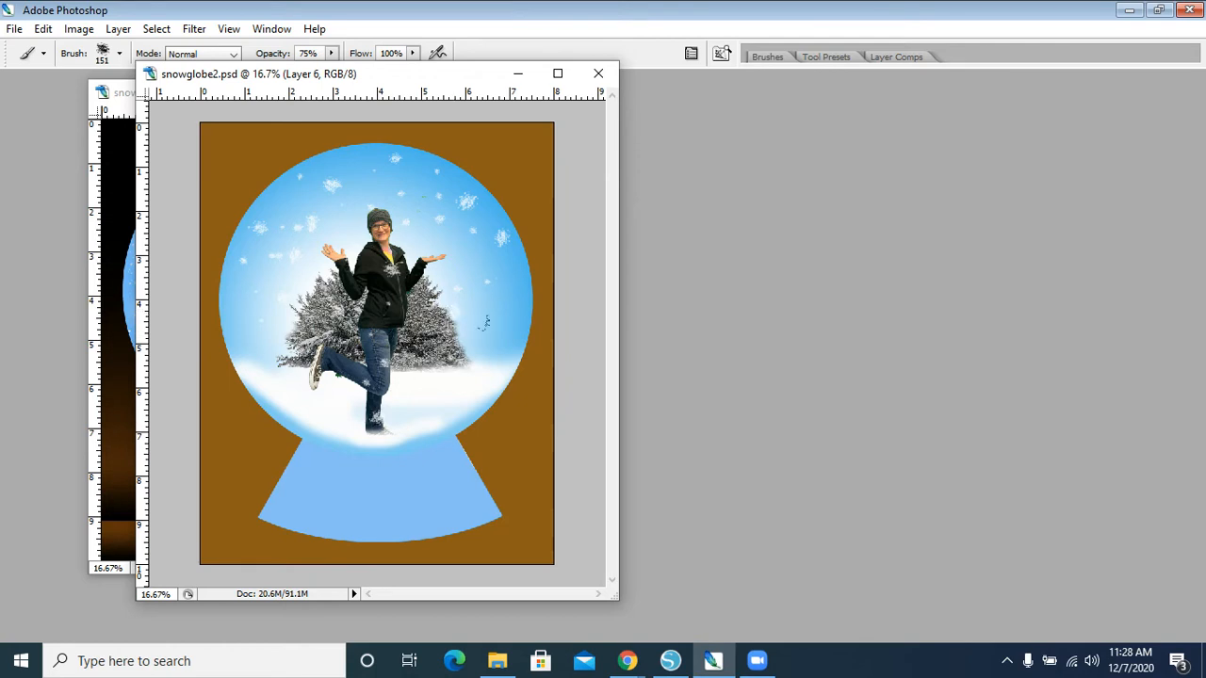
Fill the remaining gaps with snowflakes along the globe's edges, in the upper sky and over the tree and person.
{"action": "left_click", "coordinate": [520, 325]}
{"action": "left_click", "coordinate": [500, 343]}
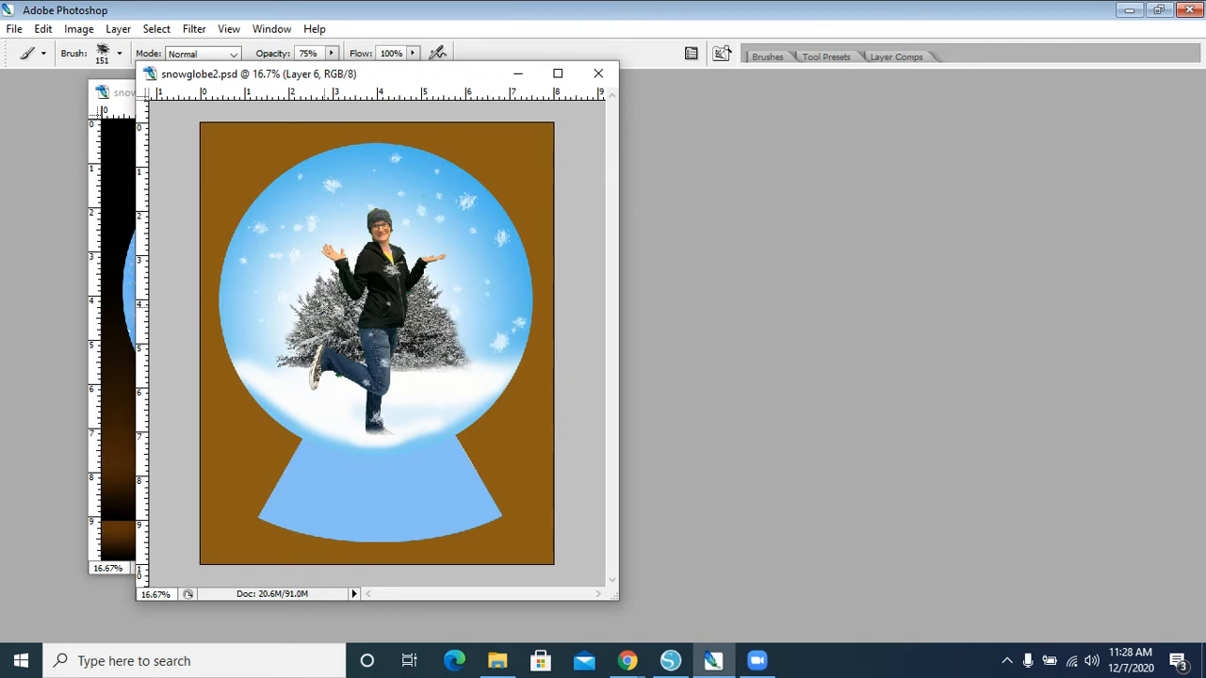
{"action": "left_click", "coordinate": [352, 156]}
{"action": "left_click", "coordinate": [287, 177]}
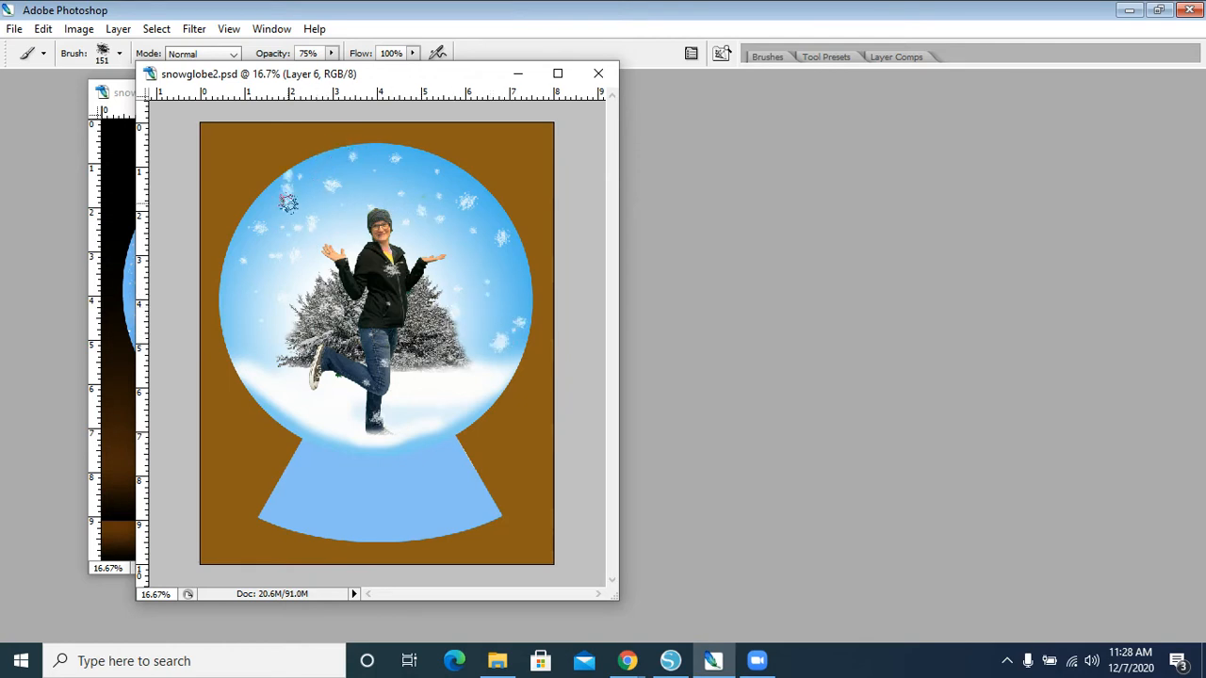
{"action": "left_click", "coordinate": [287, 200]}
{"action": "left_click", "coordinate": [320, 336]}
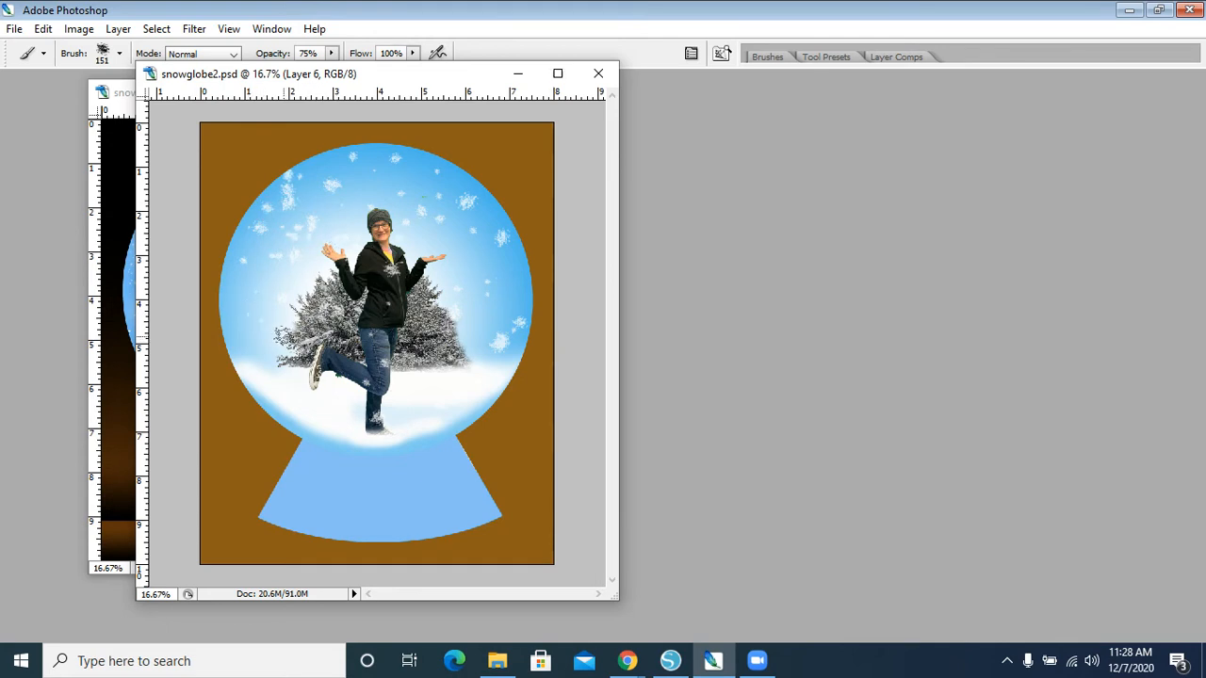
{"action": "left_click", "coordinate": [374, 299]}
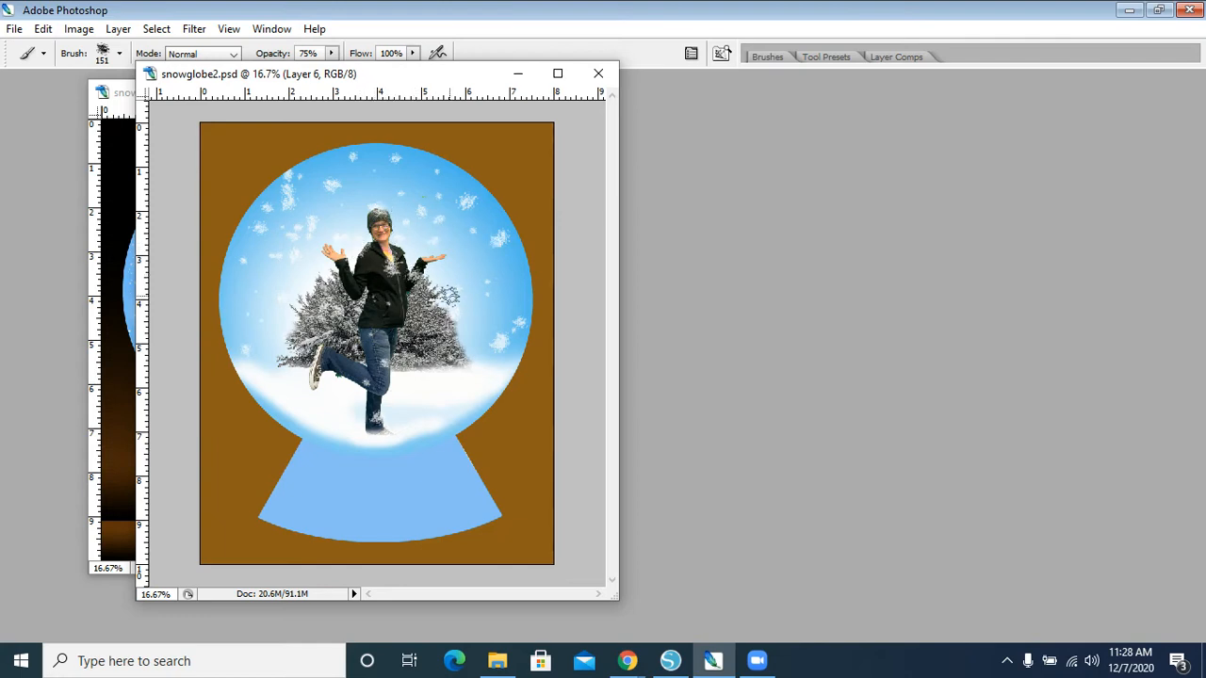
{"action": "left_click", "coordinate": [474, 330]}
{"action": "left_click", "coordinate": [510, 285]}
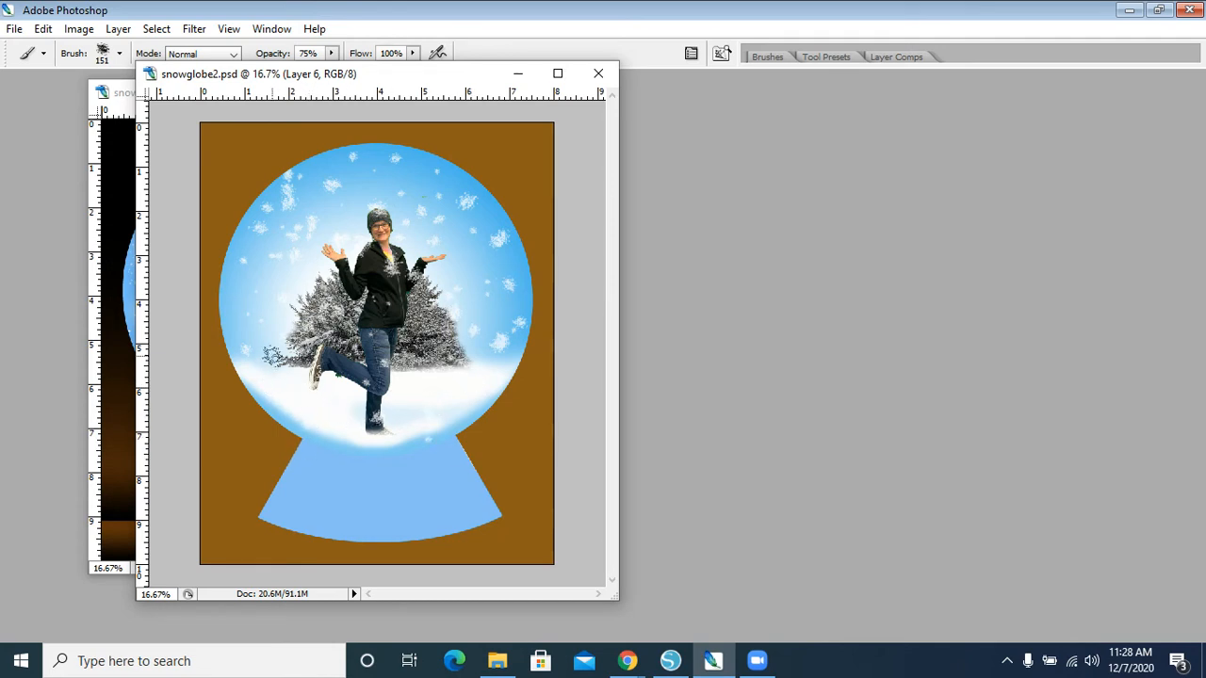
{"action": "left_click", "coordinate": [226, 289]}
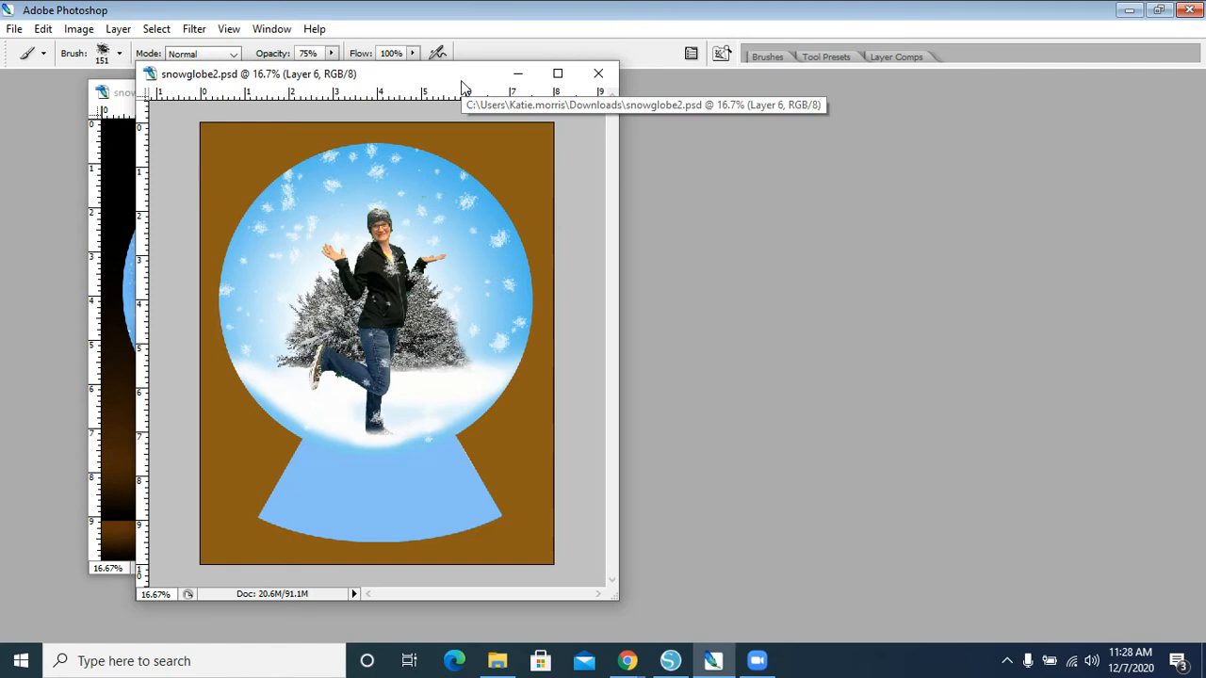
Fill the globe's stand on the base layer with dark red, RGB 150, 9, 9, using the Paint Bucket.
{"action": "key", "text": "Tab"}
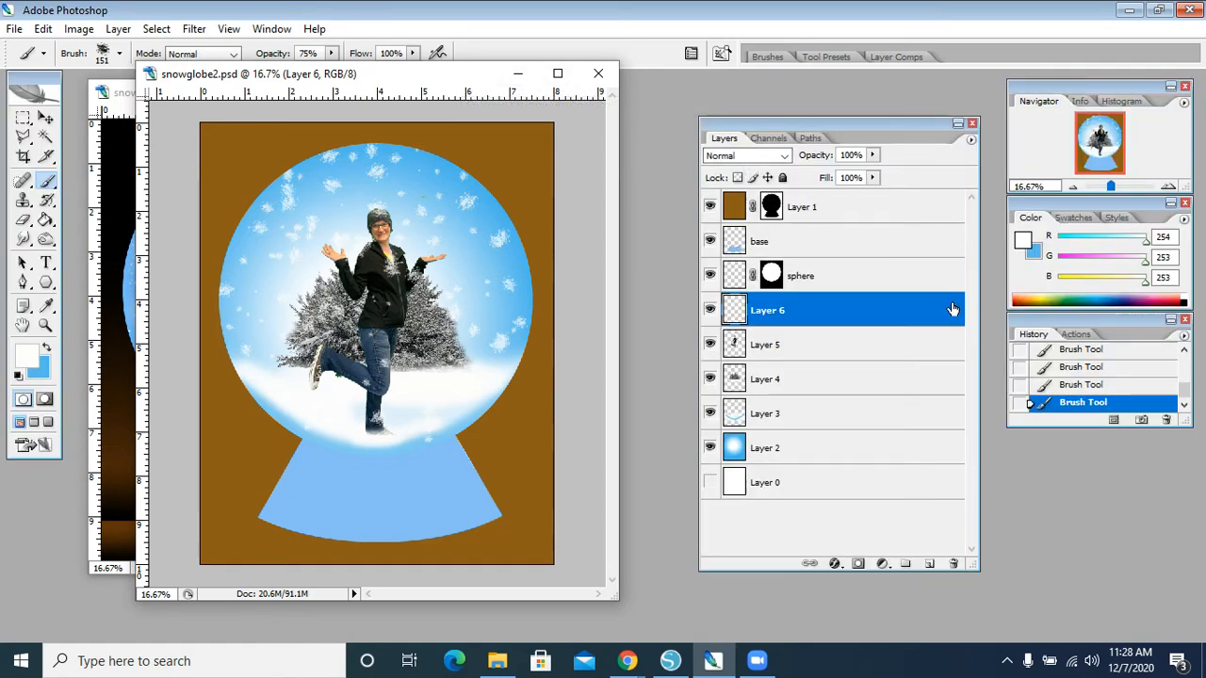
{"action": "left_click", "coordinate": [863, 245]}
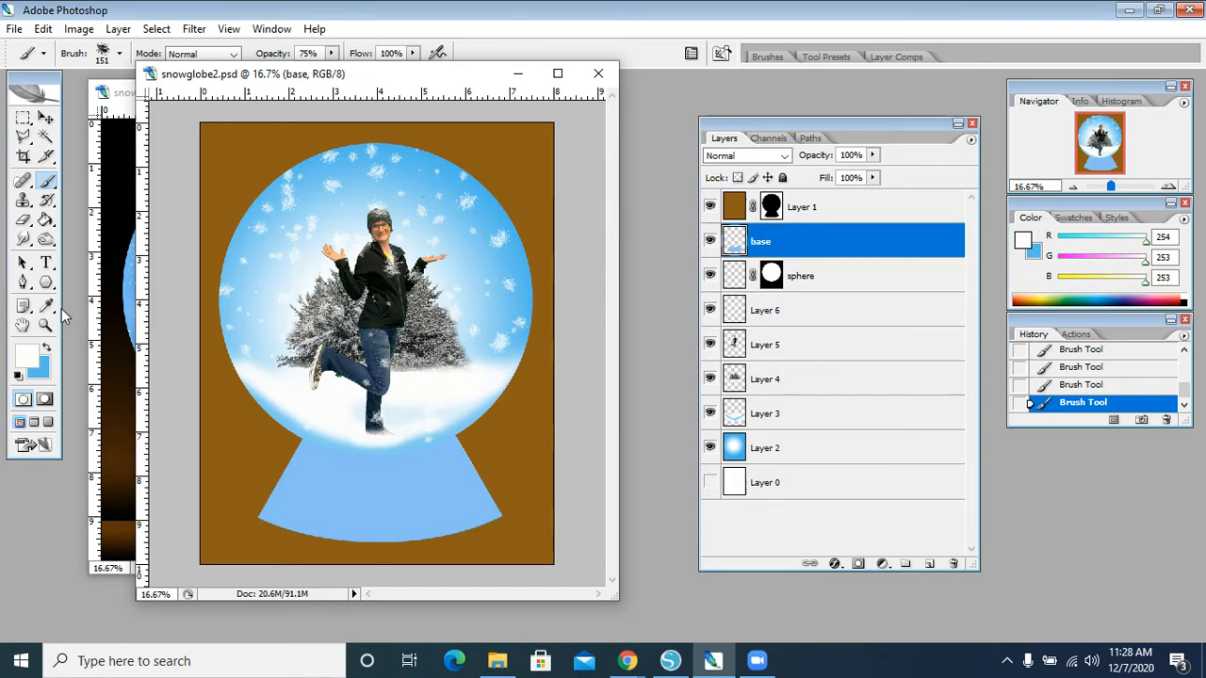
{"action": "left_click", "coordinate": [26, 362]}
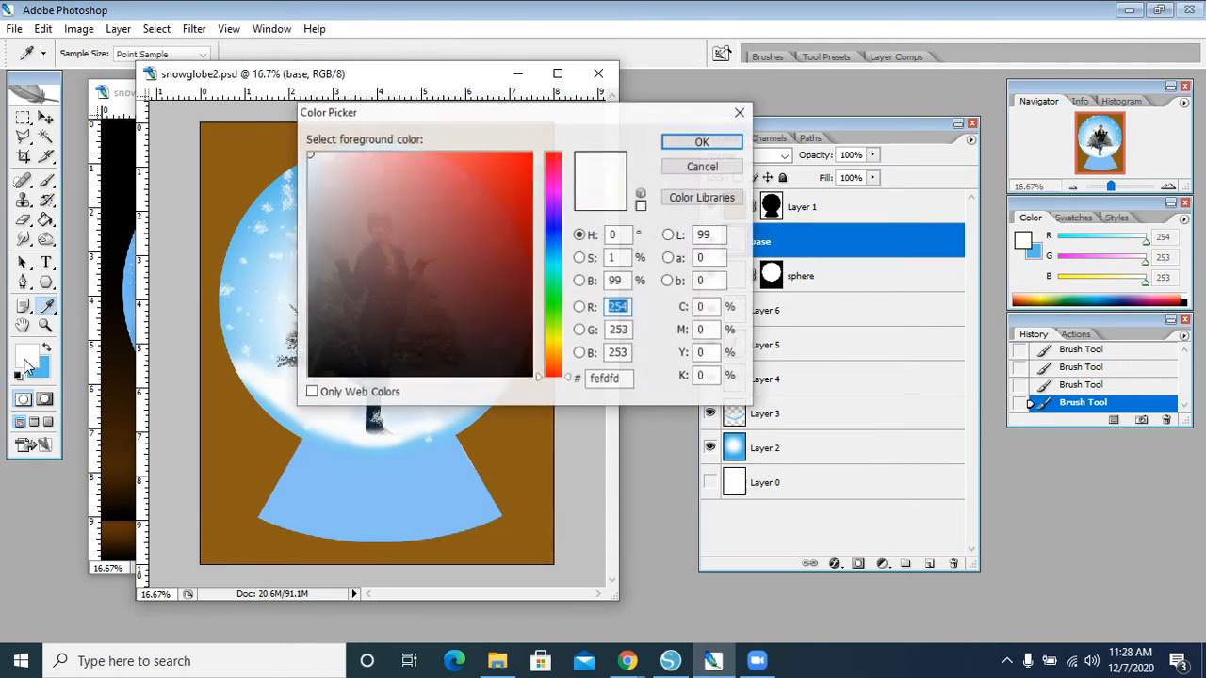
{"action": "left_click", "coordinate": [519, 225]}
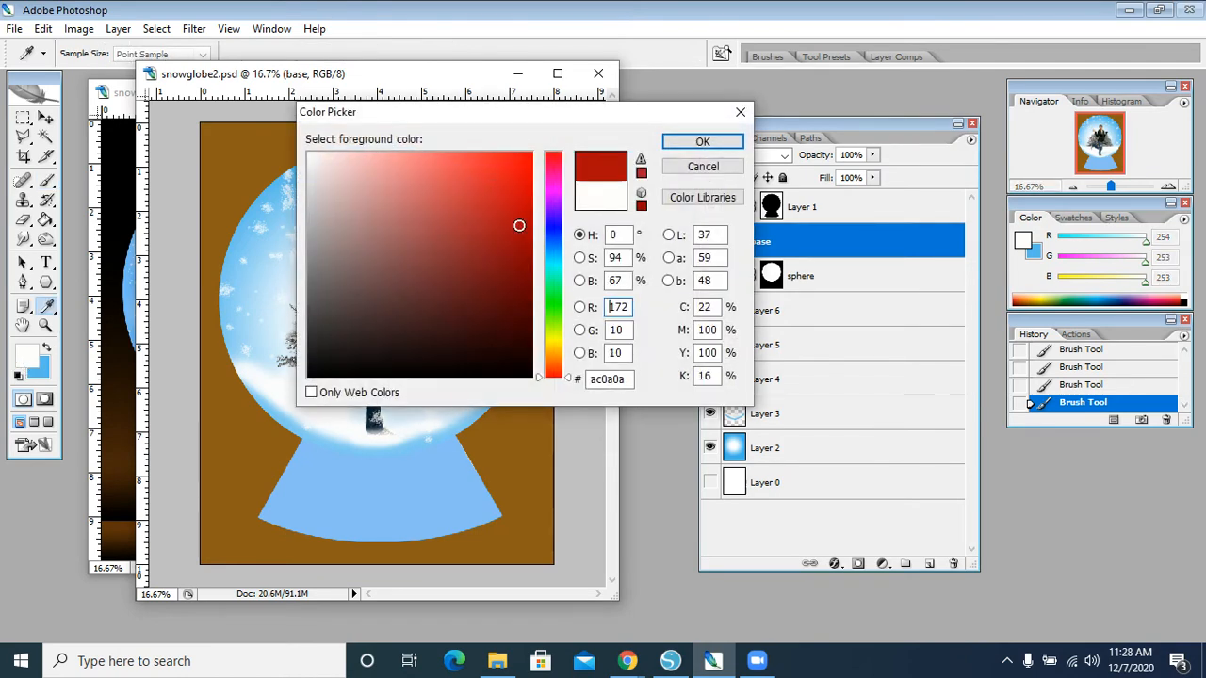
{"action": "left_click", "coordinate": [518, 244]}
{"action": "left_click", "coordinate": [667, 142]}
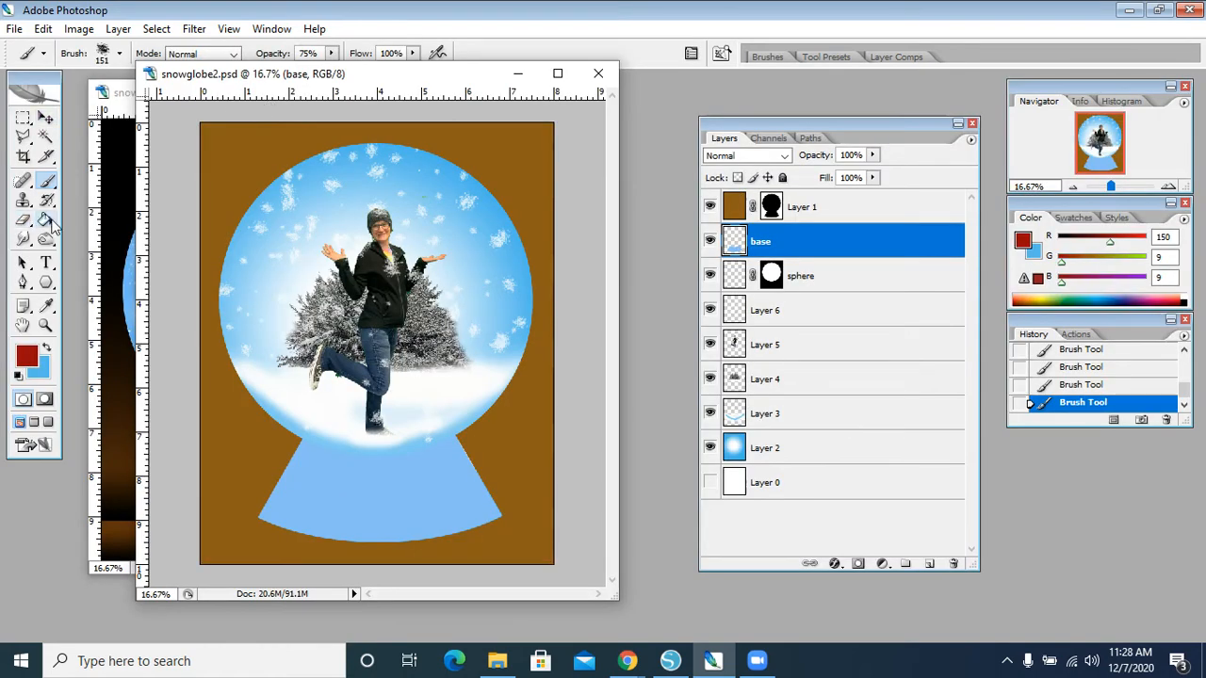
{"action": "left_click", "coordinate": [45, 218]}
{"action": "left_click", "coordinate": [394, 502]}
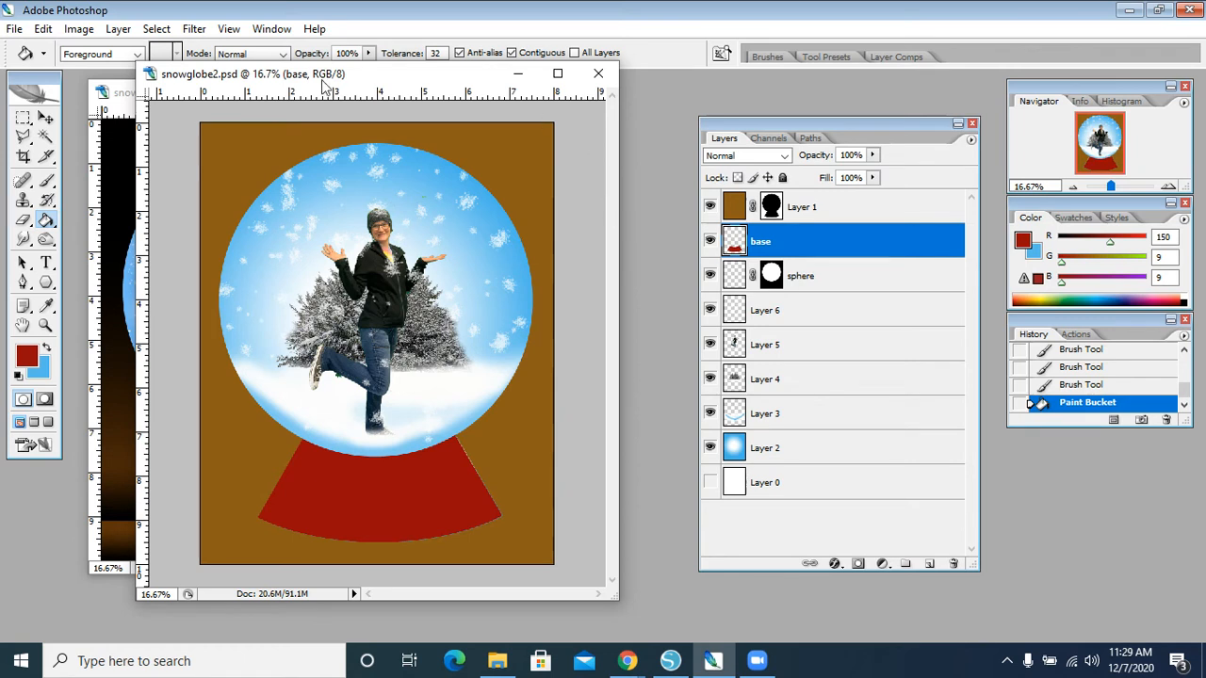
Select the red stand with the Magic Wand and reset the foreground and background colors to black and white.
{"action": "left_click", "coordinate": [46, 136]}
{"action": "left_click", "coordinate": [429, 516]}
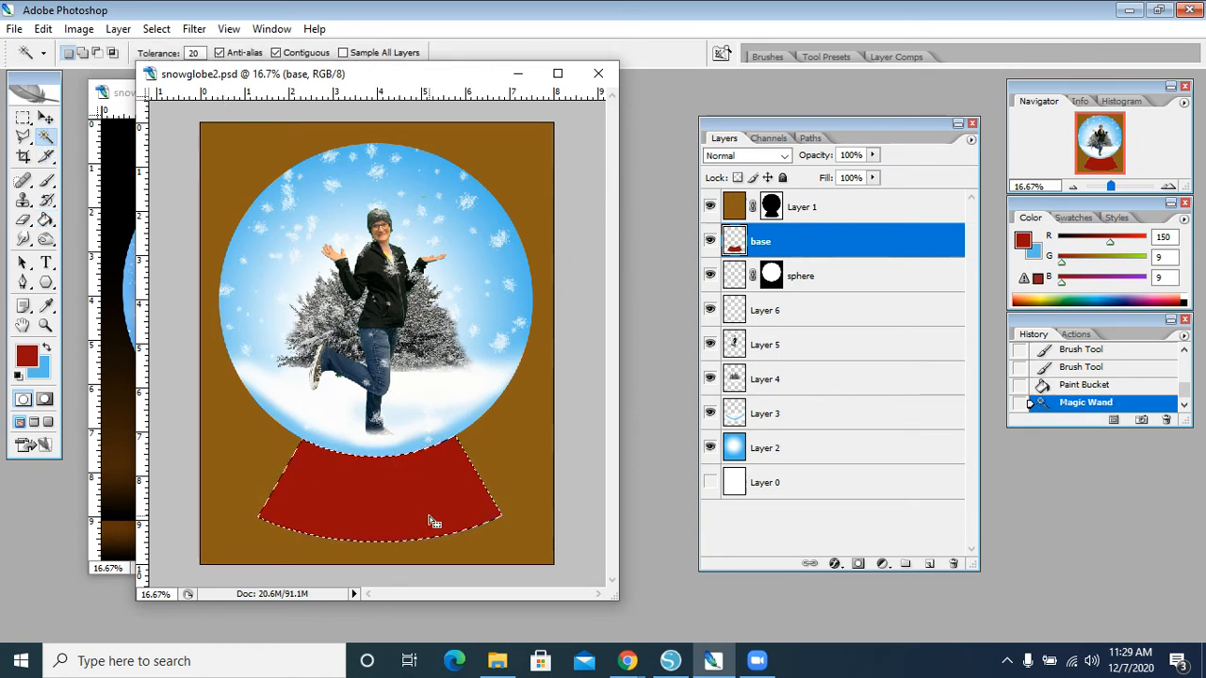
{"action": "left_click", "coordinate": [18, 375]}
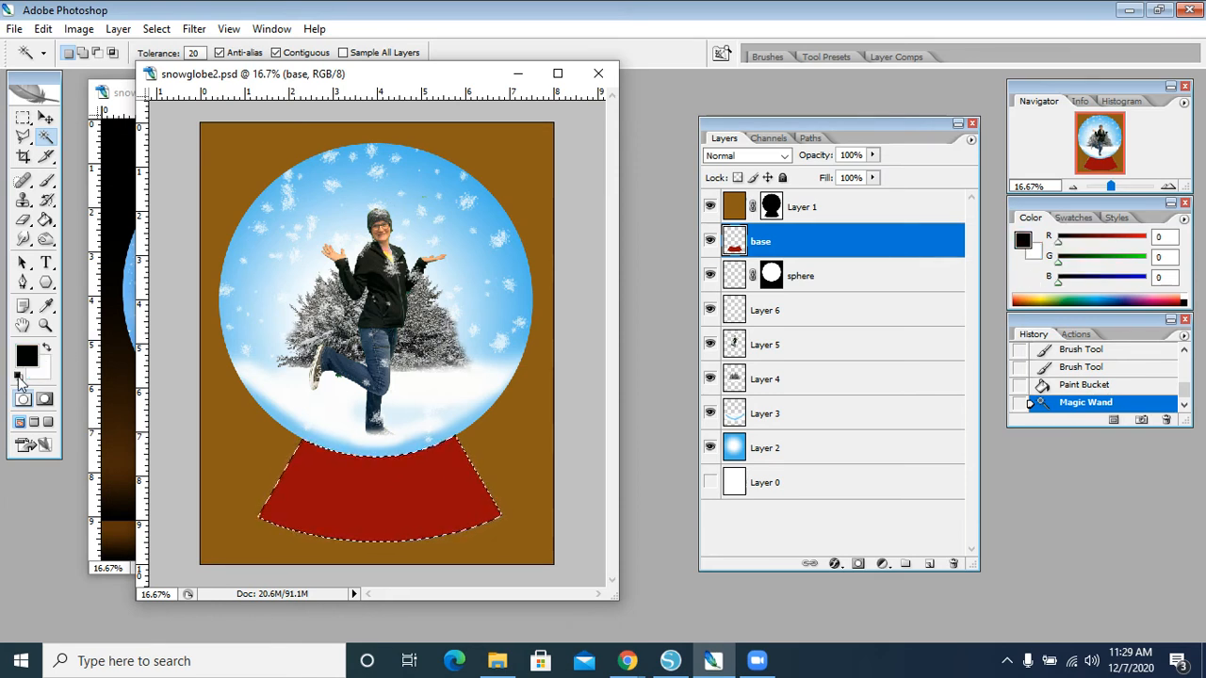
Shade the left and right edges of the selected red stand with a black-to-transparent linear gradient.
{"action": "left_click", "coordinate": [46, 222]}
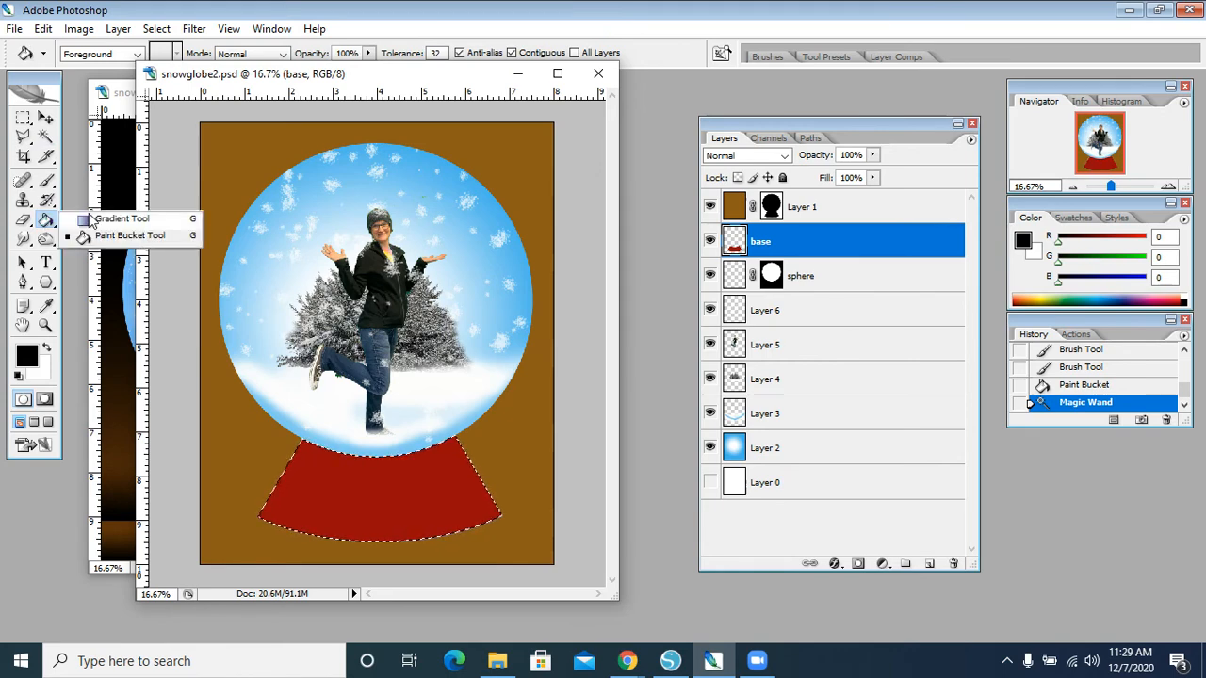
{"action": "left_click", "coordinate": [122, 219]}
{"action": "left_click", "coordinate": [131, 53]}
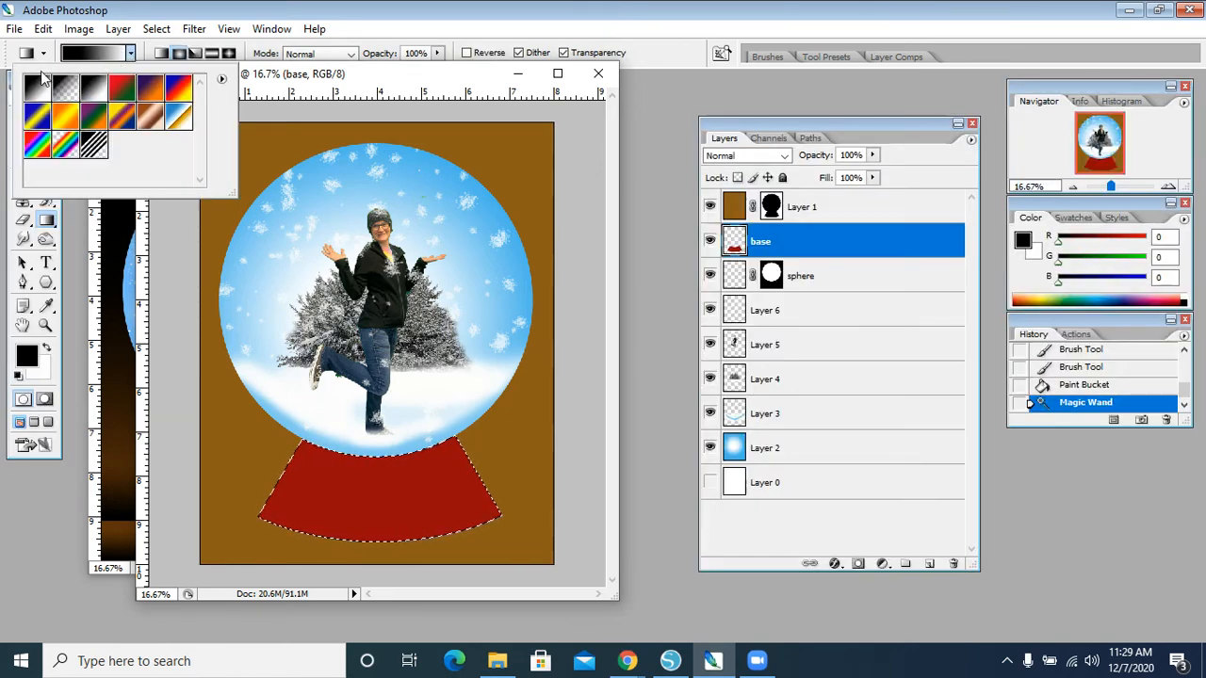
{"action": "left_click", "coordinate": [68, 88]}
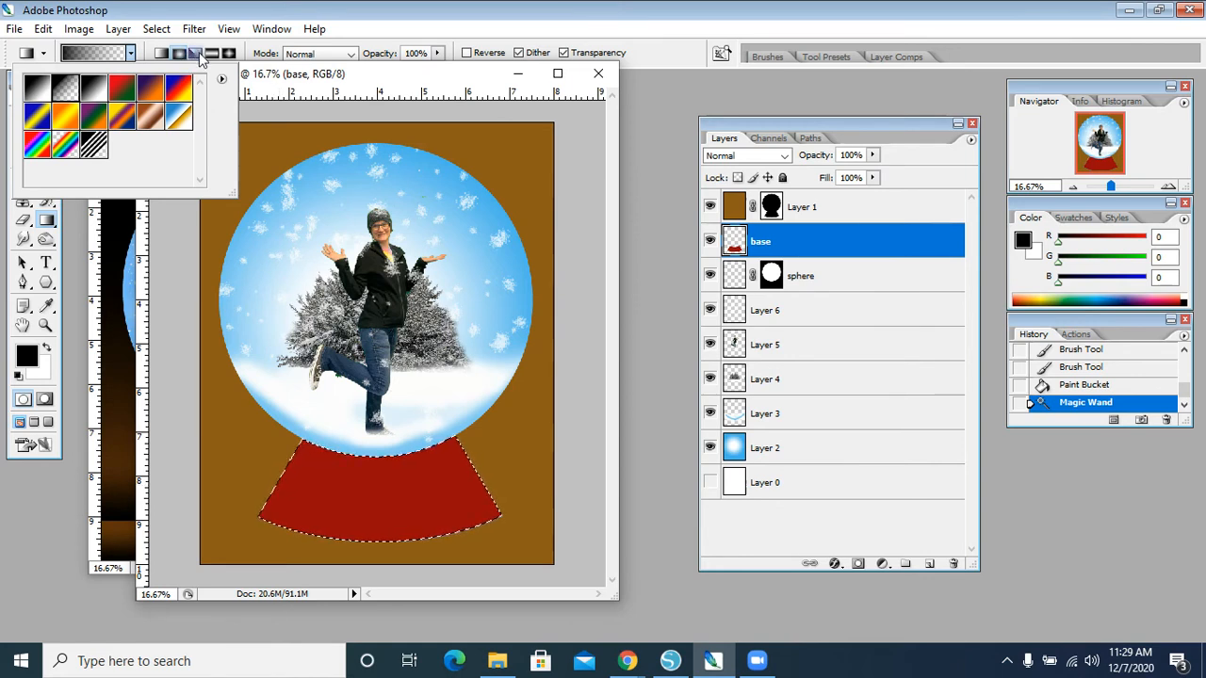
{"action": "key", "text": "Tab"}
{"action": "left_click", "coordinate": [166, 55]}
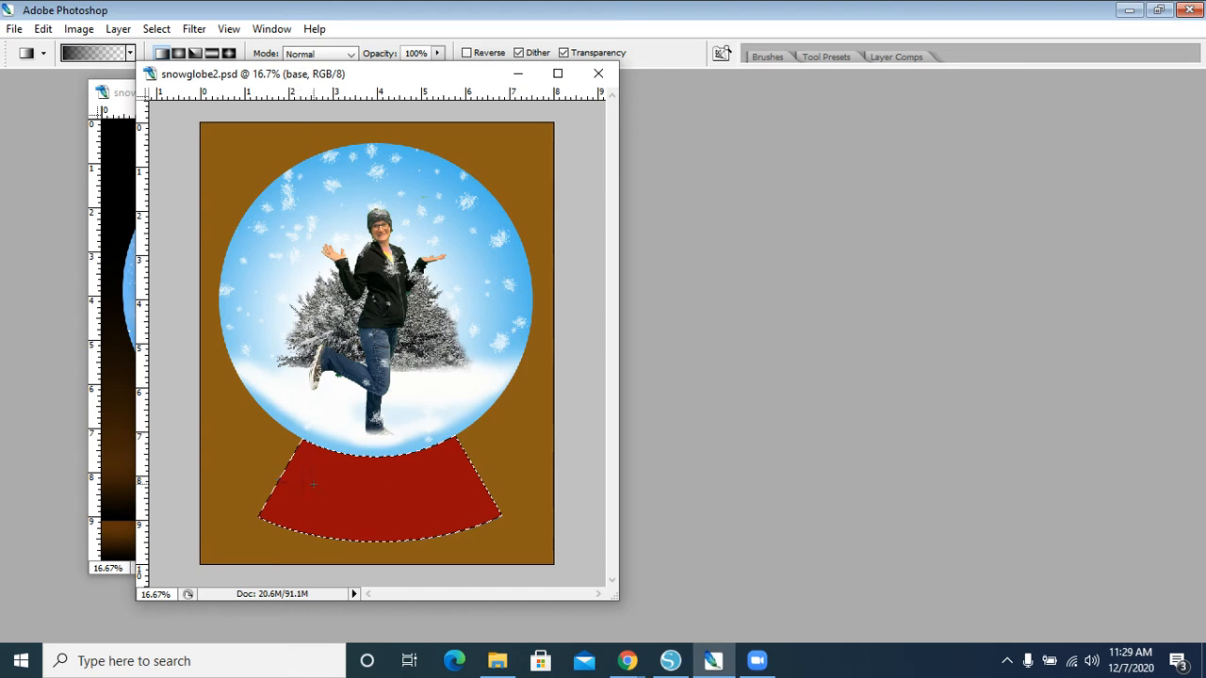
{"action": "key", "text": "Tab"}
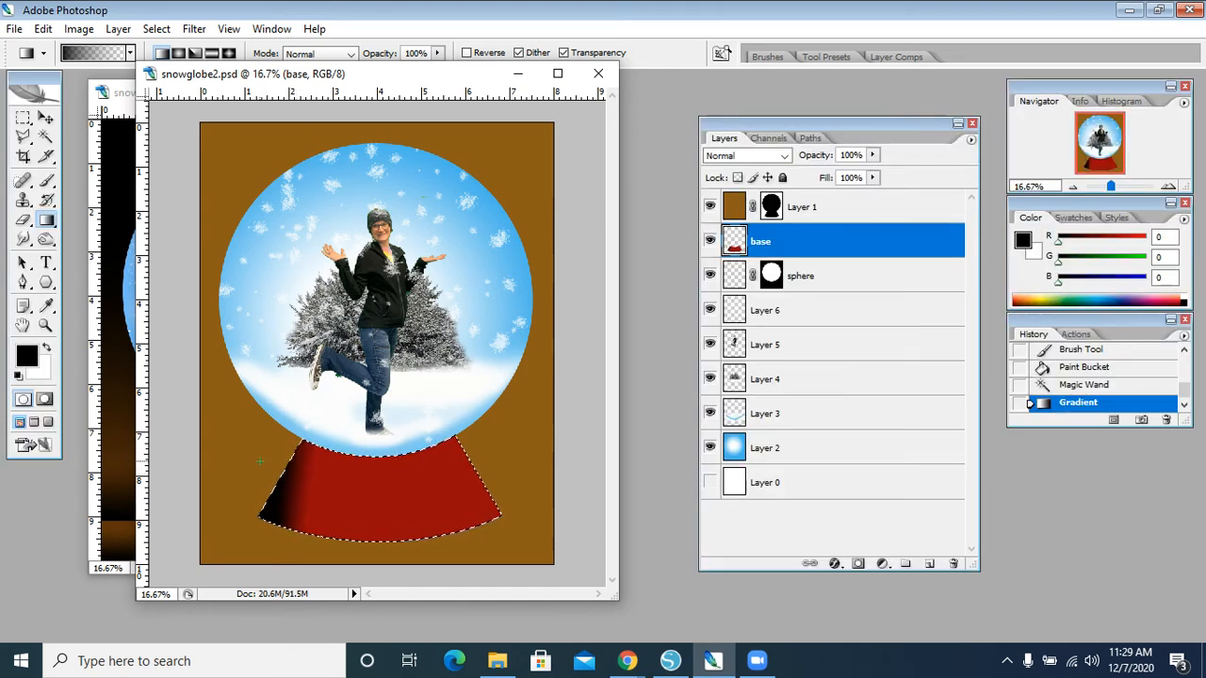
{"action": "key", "text": "ctrl+z"}
{"action": "key", "text": "Tab"}
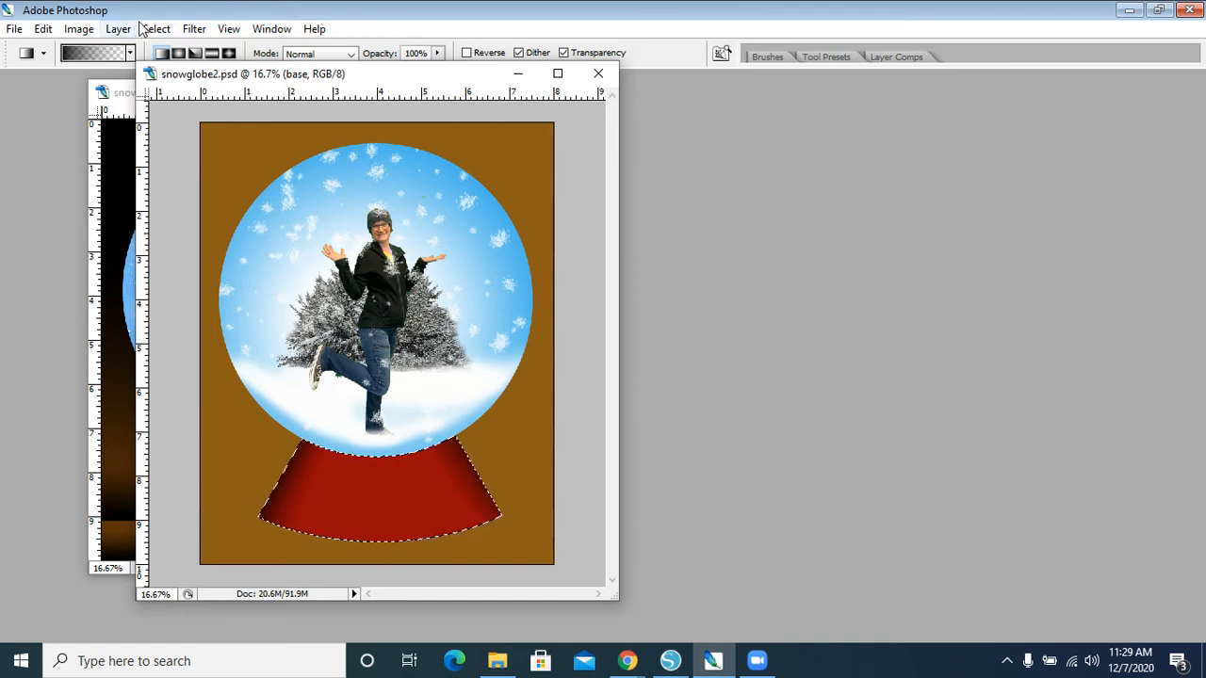
Darken the stand's upper edge beneath the globe with a black-to-transparent radial gradient.
{"action": "left_click", "coordinate": [178, 54]}
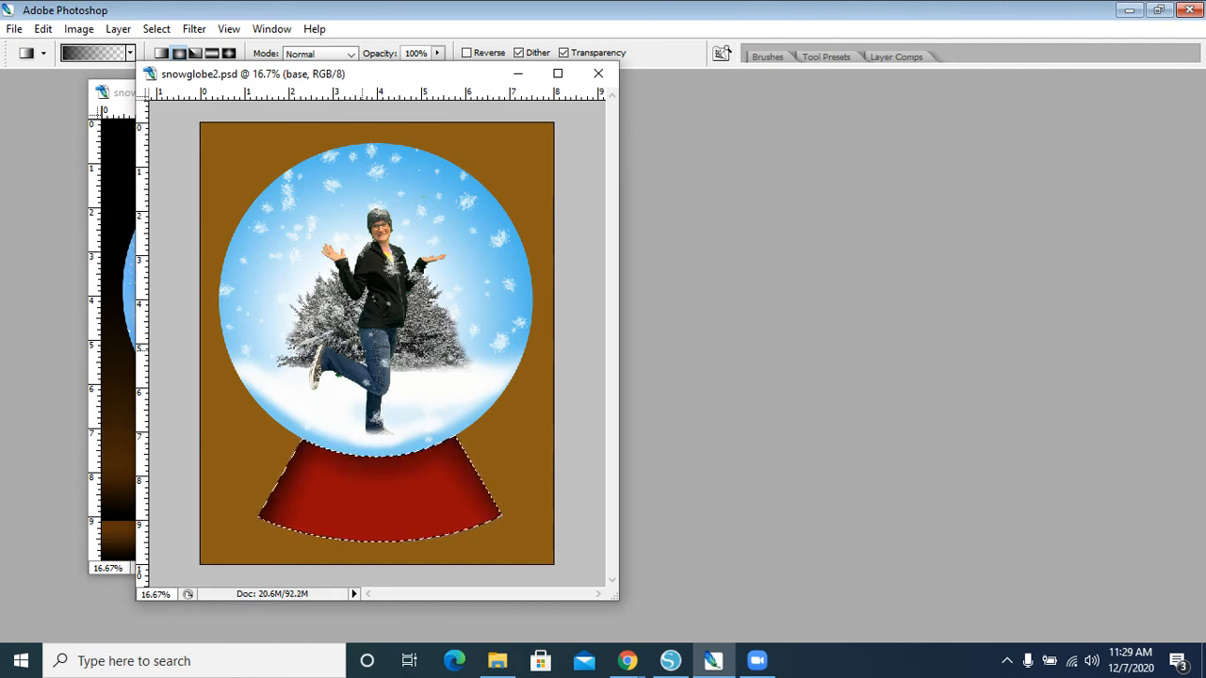
{"action": "left_click_drag", "start_coordinate": [364, 363], "coordinate": [367, 452]}
{"action": "key", "text": "Tab"}
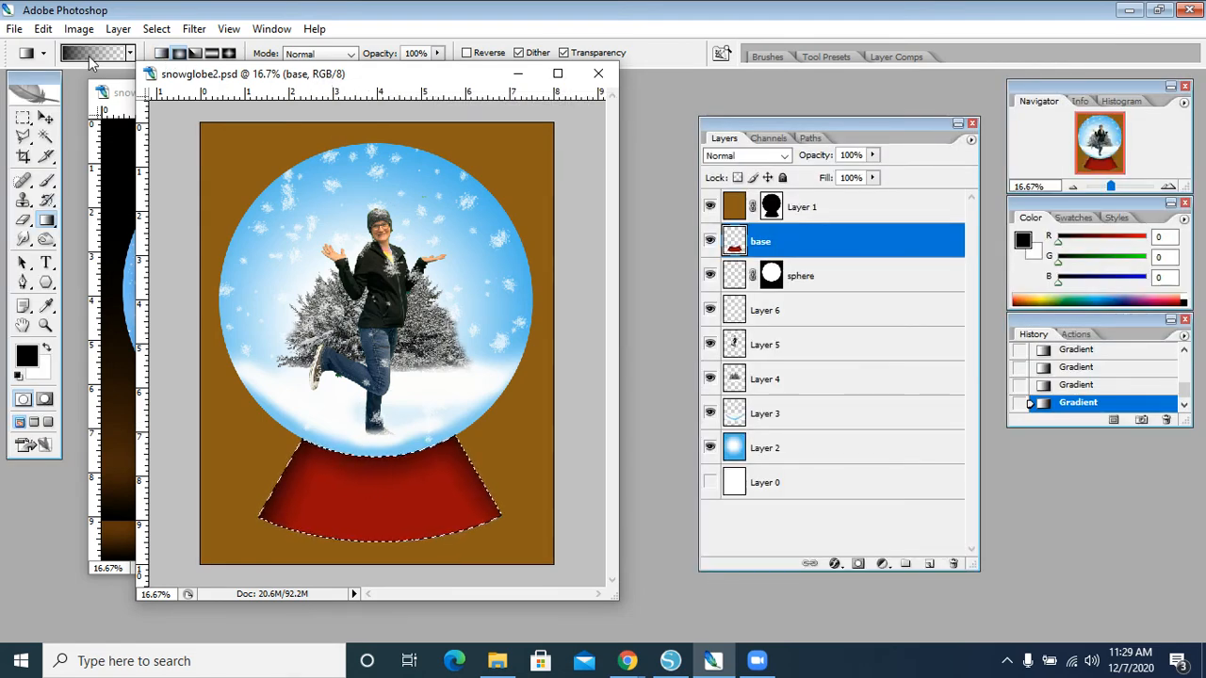
Add a soft highlight along the stand's left side with a white-to-transparent reflected gradient at 42% opacity, and deselect the stand.
{"action": "left_click", "coordinate": [47, 347]}
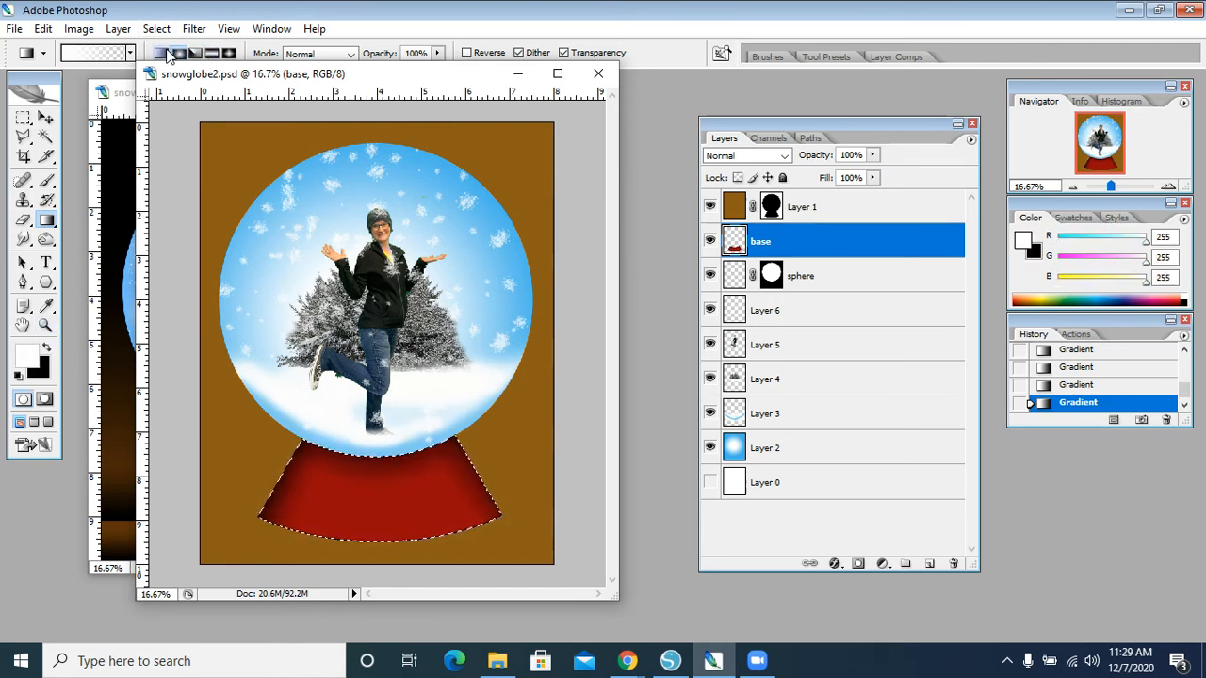
{"action": "left_click", "coordinate": [212, 53]}
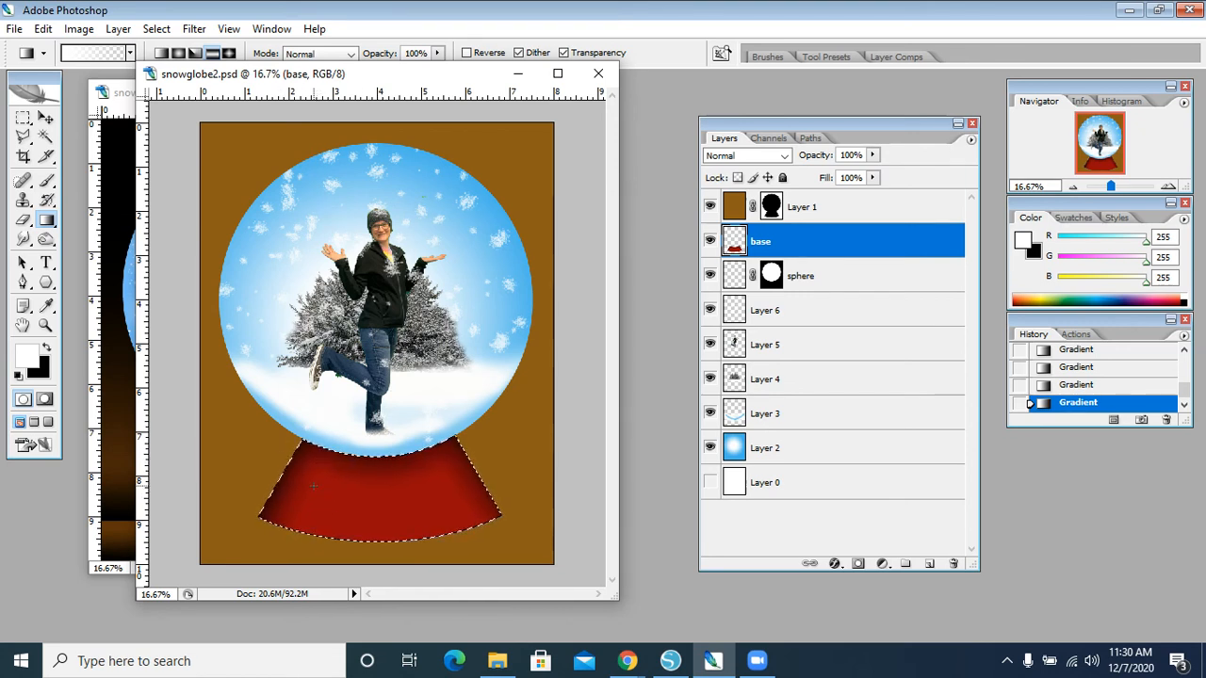
{"action": "left_click_drag", "start_coordinate": [314, 486], "coordinate": [360, 495]}
{"action": "left_click", "coordinate": [437, 53]}
{"action": "left_click_drag", "start_coordinate": [439, 73], "coordinate": [386, 74]}
{"action": "key", "text": "Tab"}
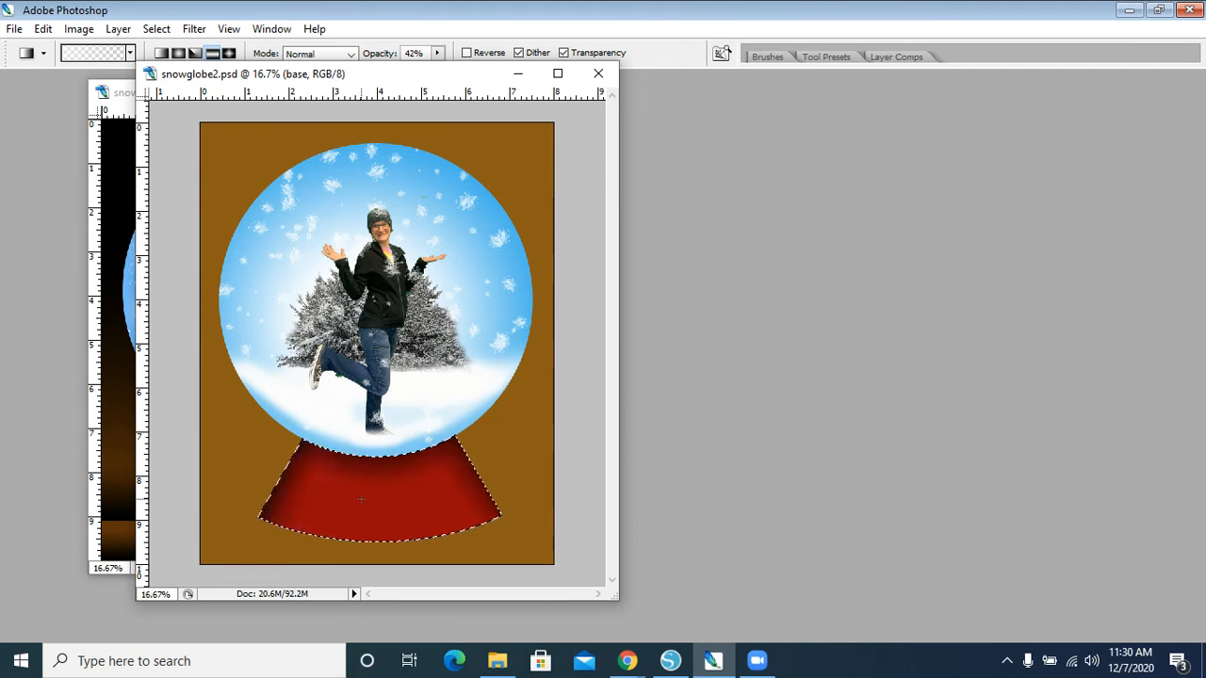
{"action": "left_click_drag", "start_coordinate": [356, 496], "coordinate": [370, 499]}
{"action": "left_click_drag", "start_coordinate": [320, 490], "coordinate": [339, 497]}
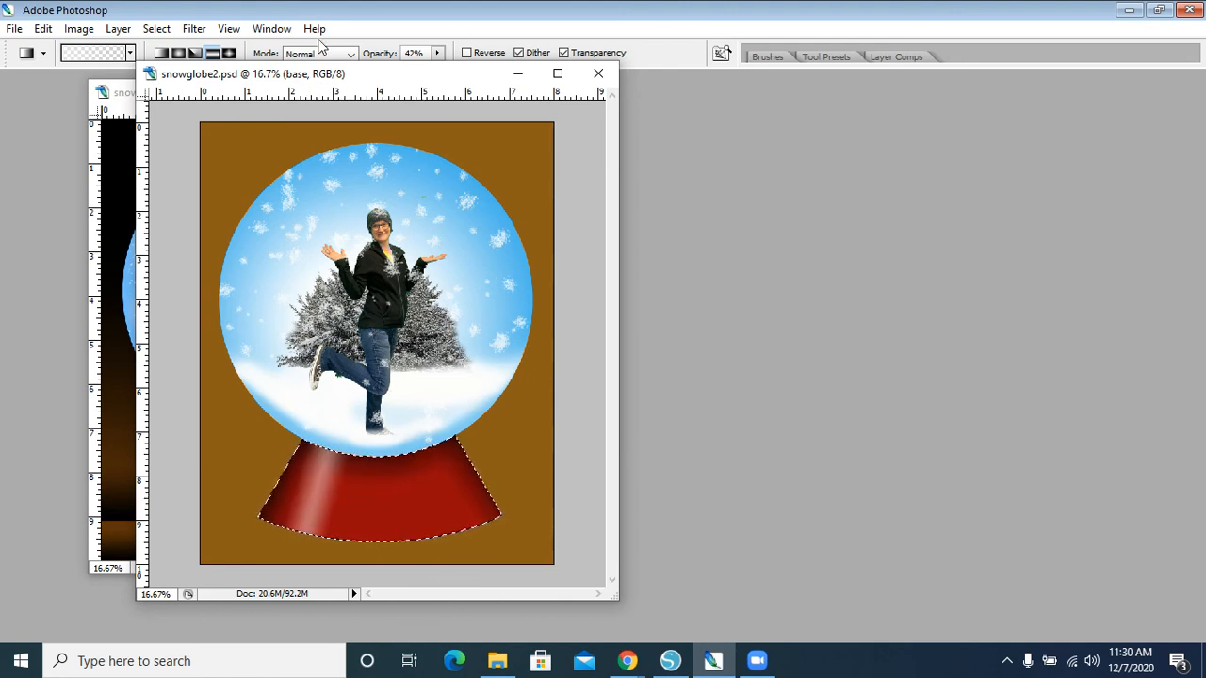
{"action": "key", "text": "Tab"}
{"action": "key", "text": "ctrl+d"}
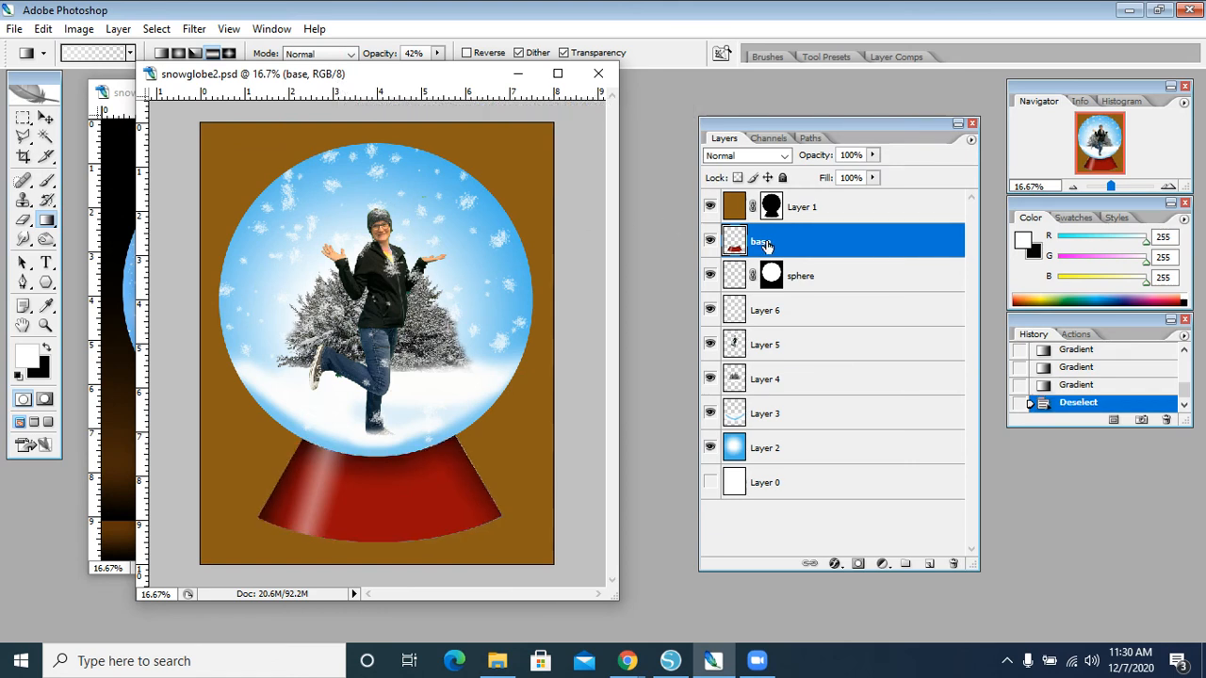
{"action": "left_click", "coordinate": [623, 662]}
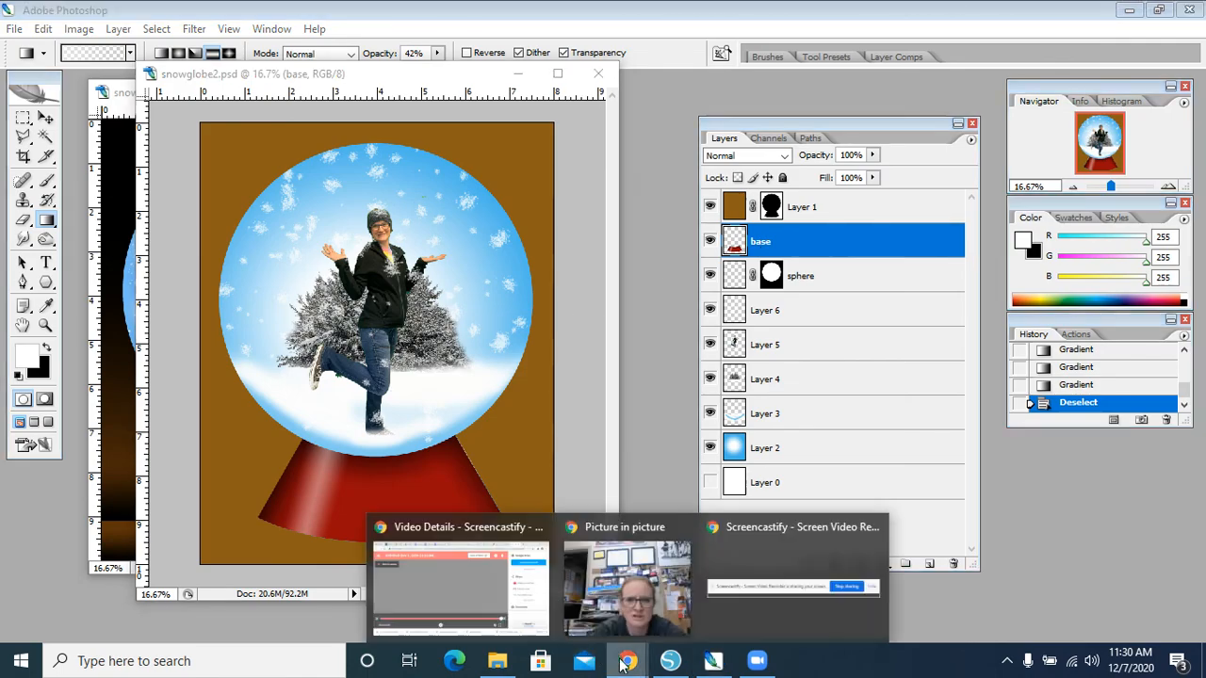